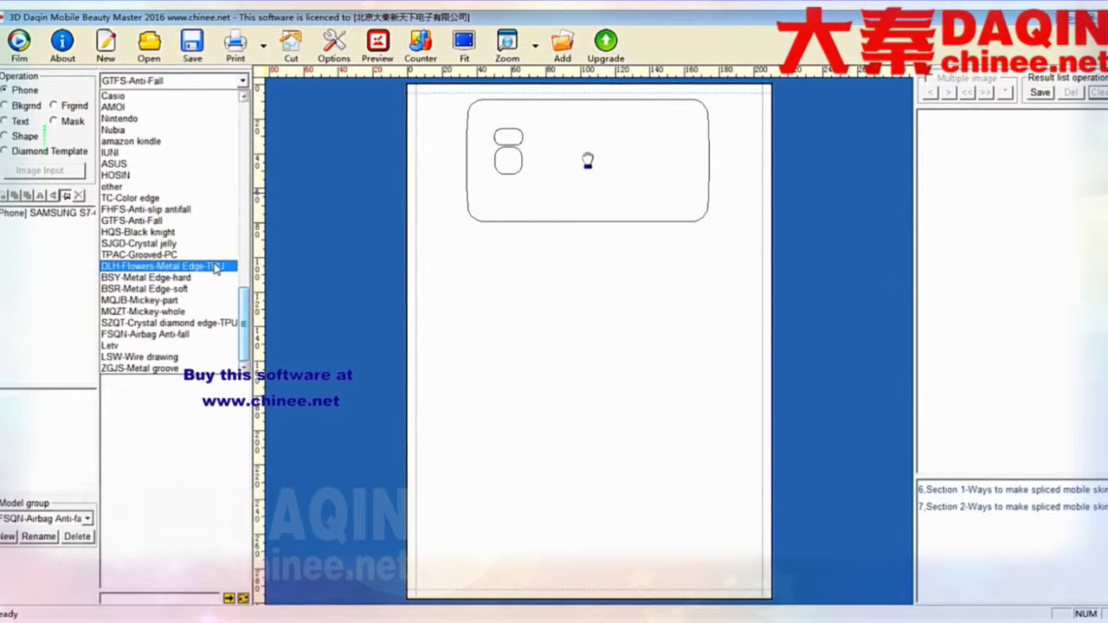
- Add the IPHONE 6-DDFHFS002 outline from the FHFS-Anti-slip antifall group, rotate it 90° counter-clockwise and place it directly below the Samsung outline
left_click(139, 211)
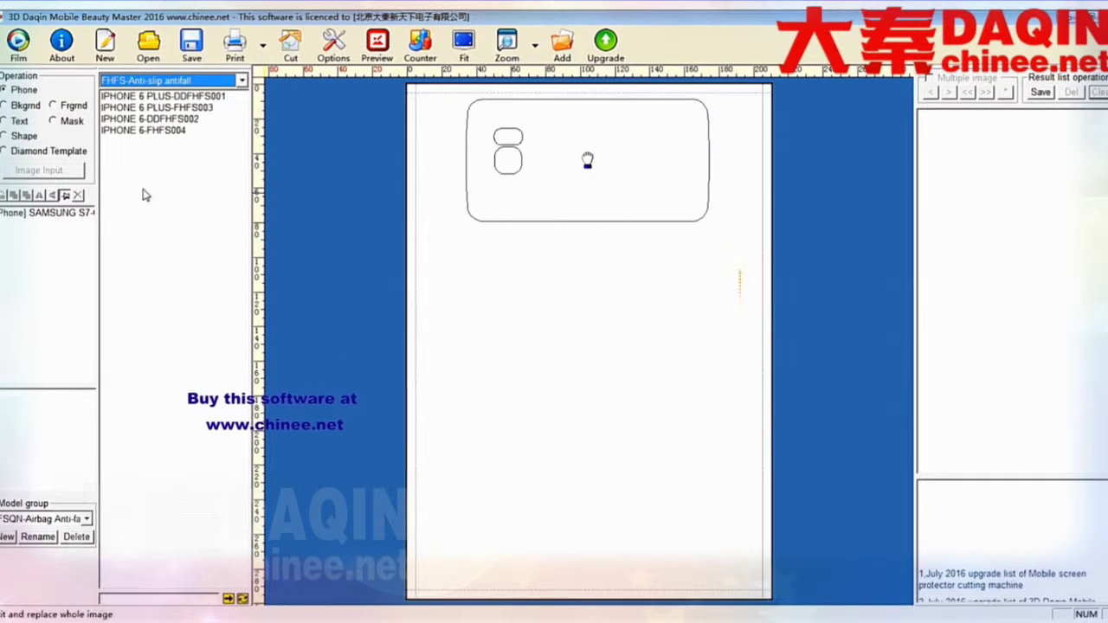
double_click(148, 124)
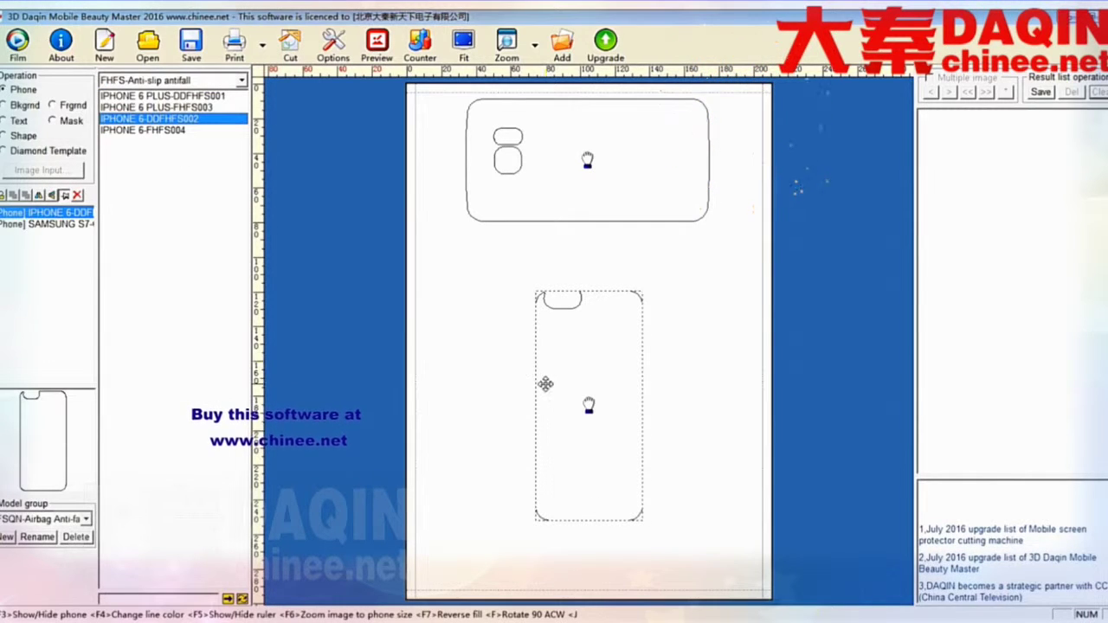
key("f")
left_click_drag(595, 429, 601, 298)
left_click(557, 373)
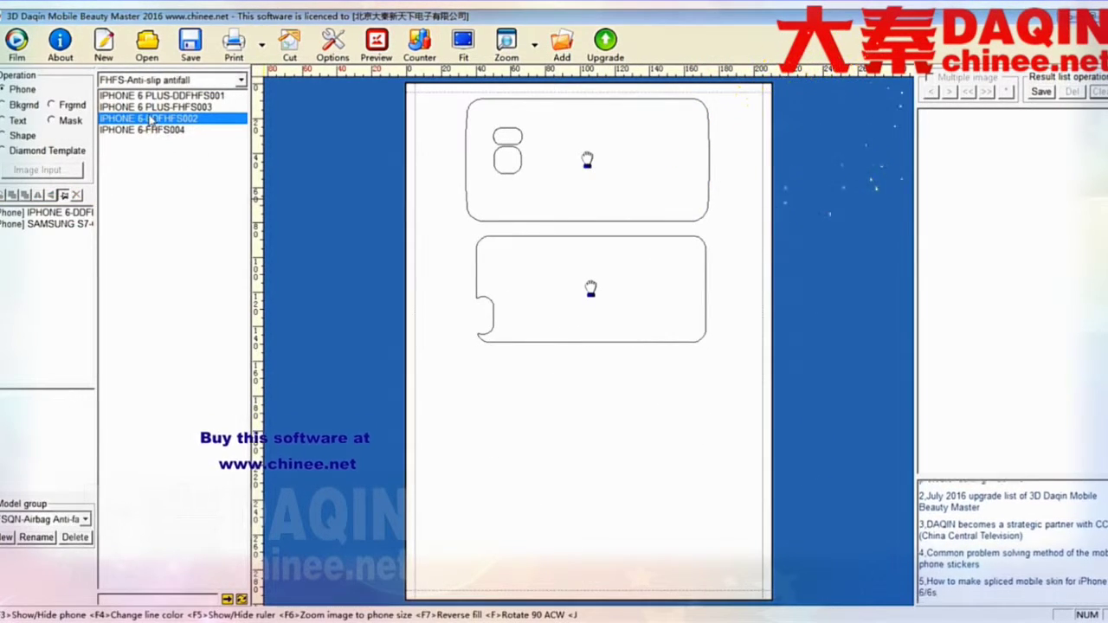
- Add a second IPHONE 6-DDFHFS002 outline, rotate it 90° counter-clockwise and place it at the bottom of the page
double_click(150, 119)
key("f")
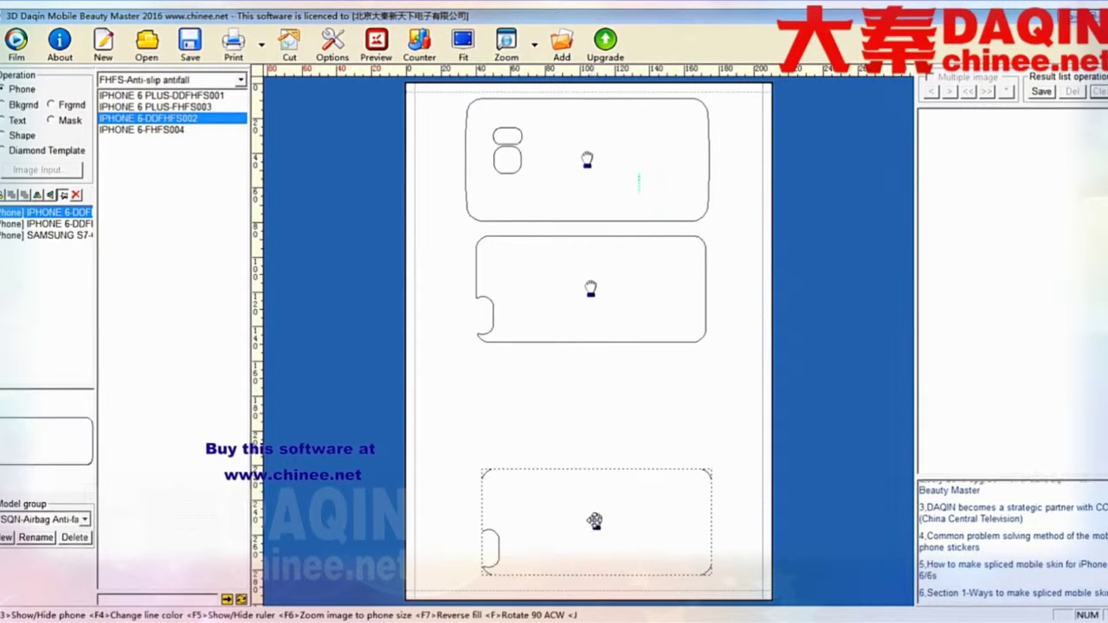
left_click_drag(595, 521, 594, 528)
left_click(580, 456)
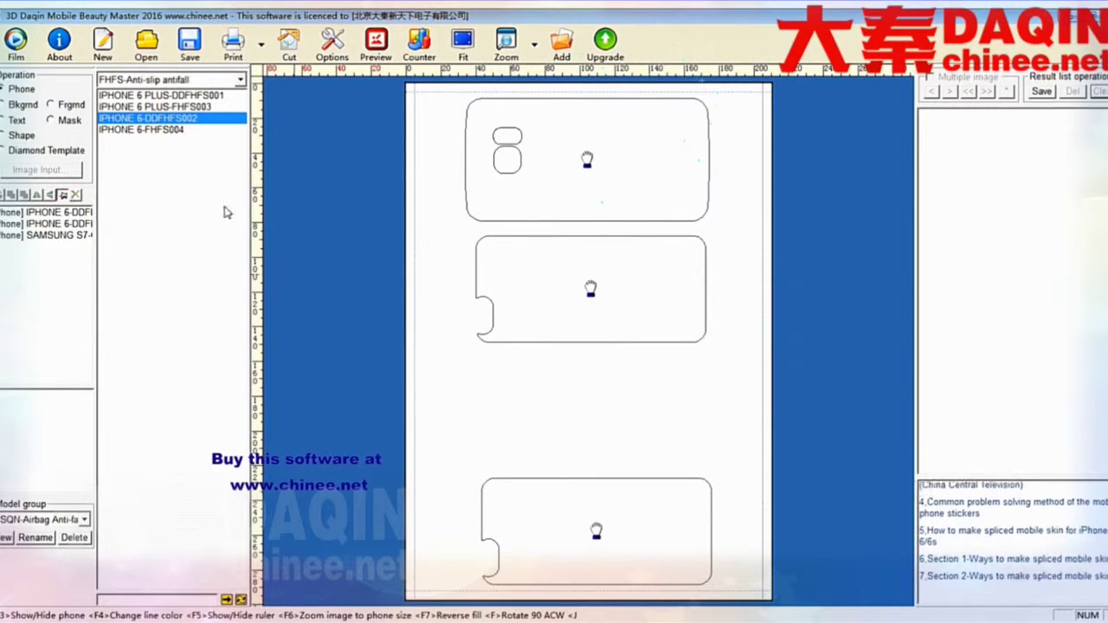
- Add the IPHONE 6-GTFS003 outline from the GTFS-Anti-Fall group, rotate it 90° counter-clockwise and place it between the two iPhone 6 outlines
left_click(240, 79)
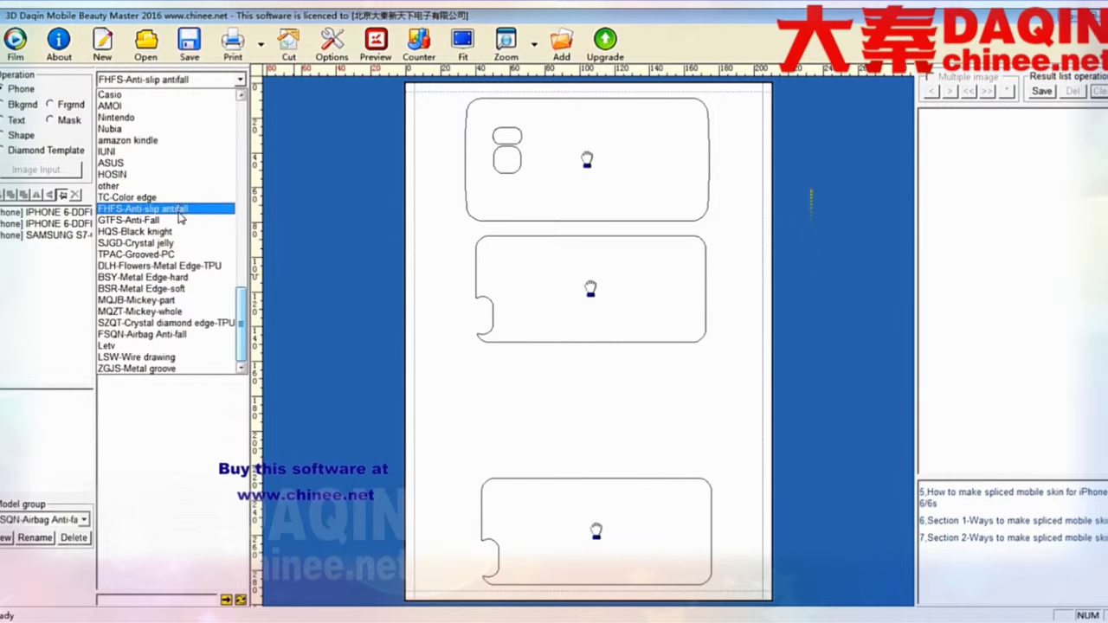
left_click(177, 220)
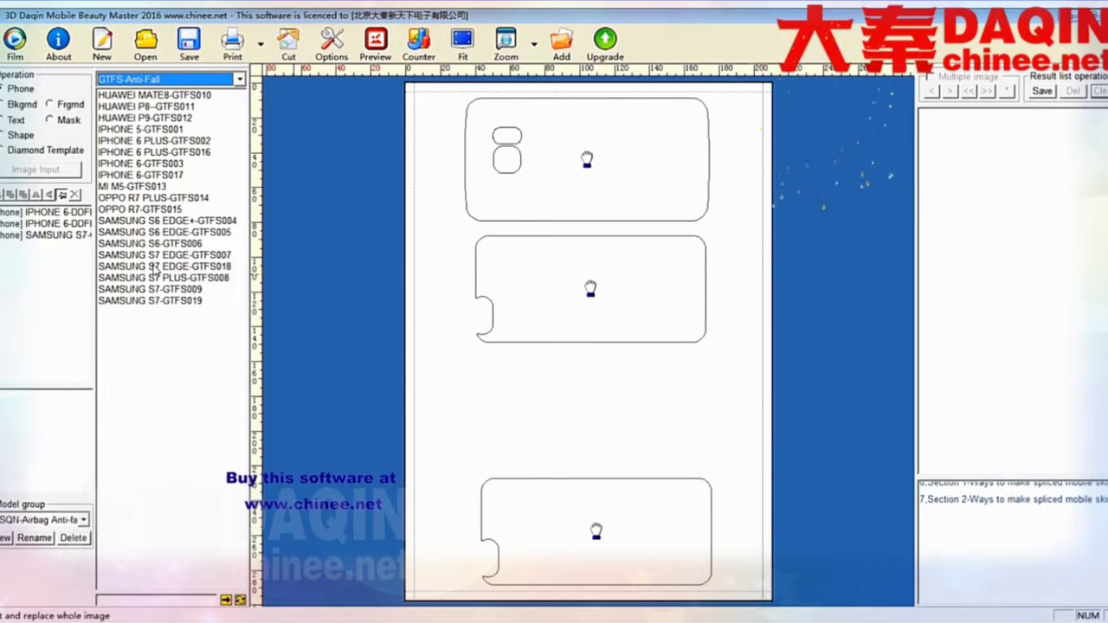
double_click(143, 164)
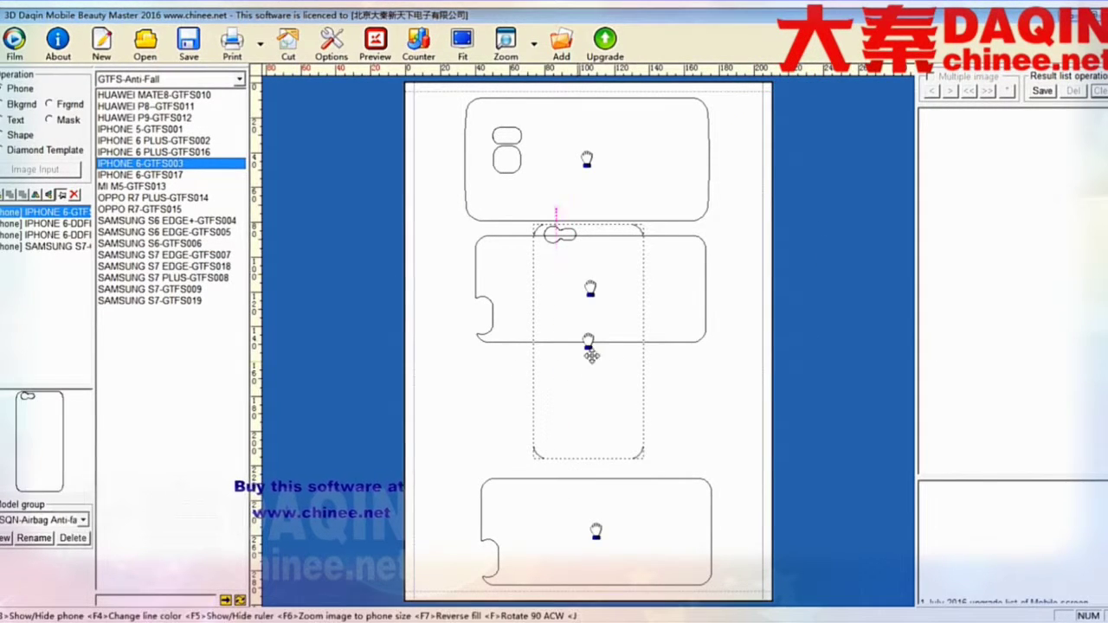
key("f")
left_click_drag(579, 337, 589, 408)
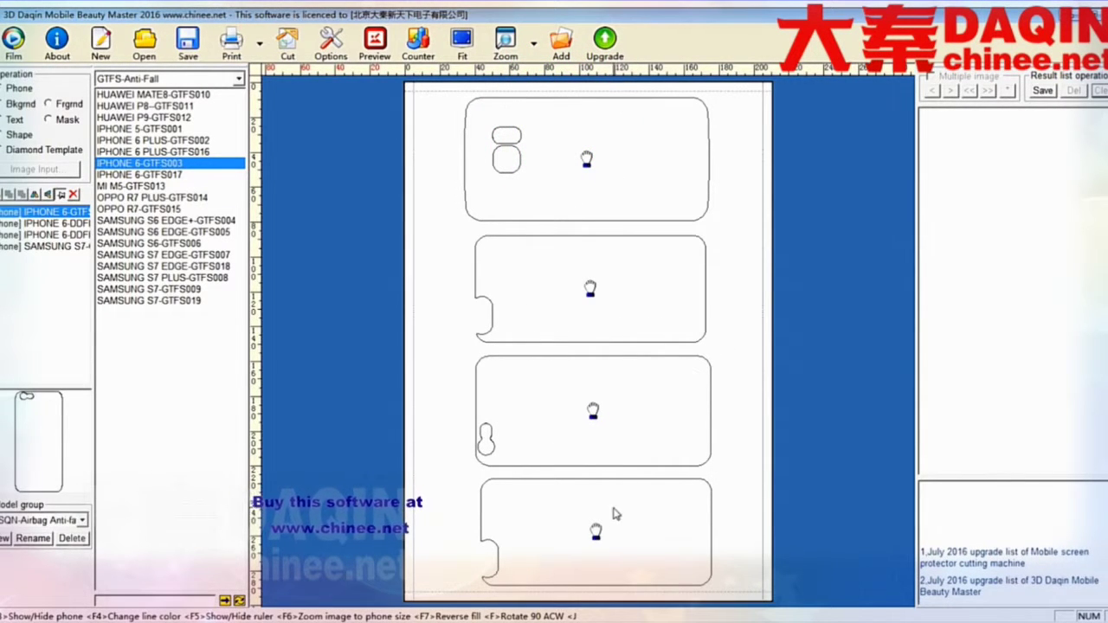
- Fine-tune the positions of the phone outlines so they are aligned and evenly spaced down the page
left_click_drag(597, 530, 595, 541)
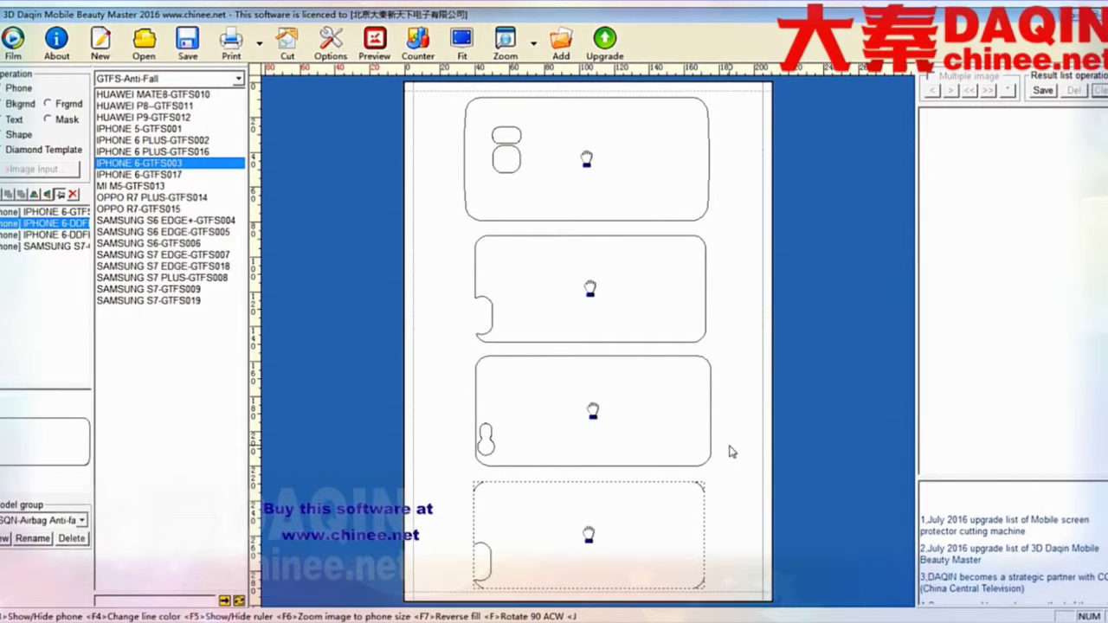
left_click_drag(584, 158, 590, 161)
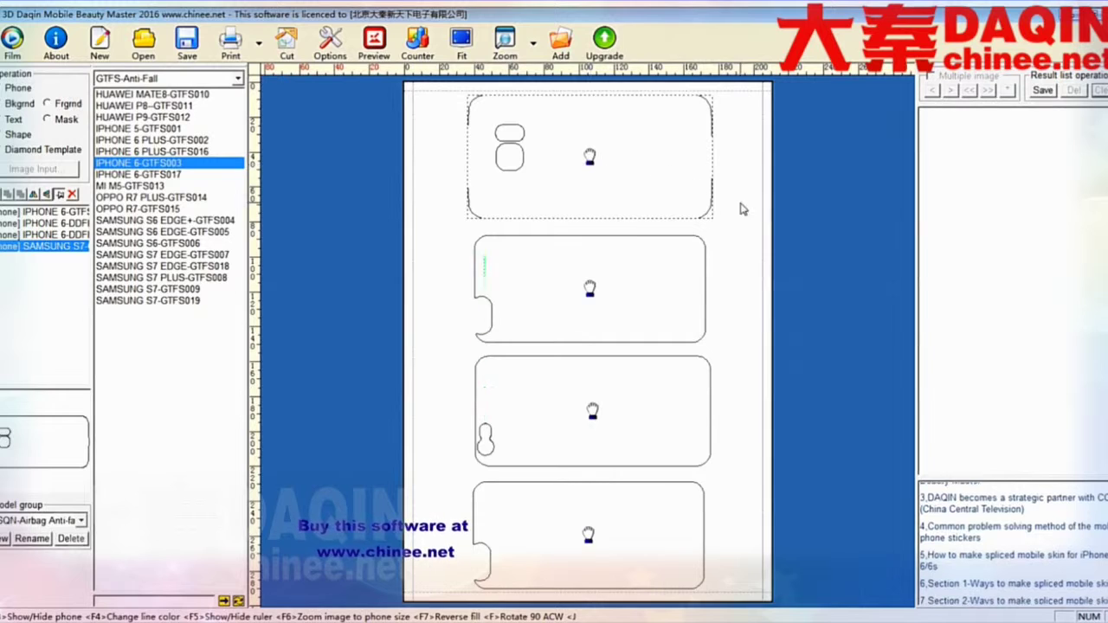
left_click(611, 295)
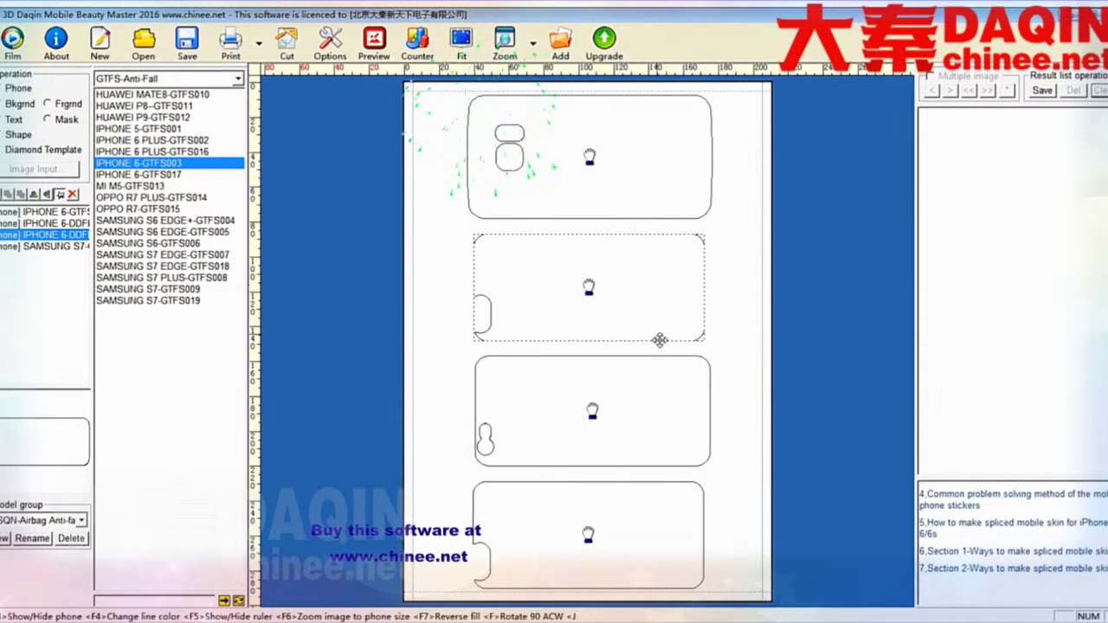
left_click(611, 403)
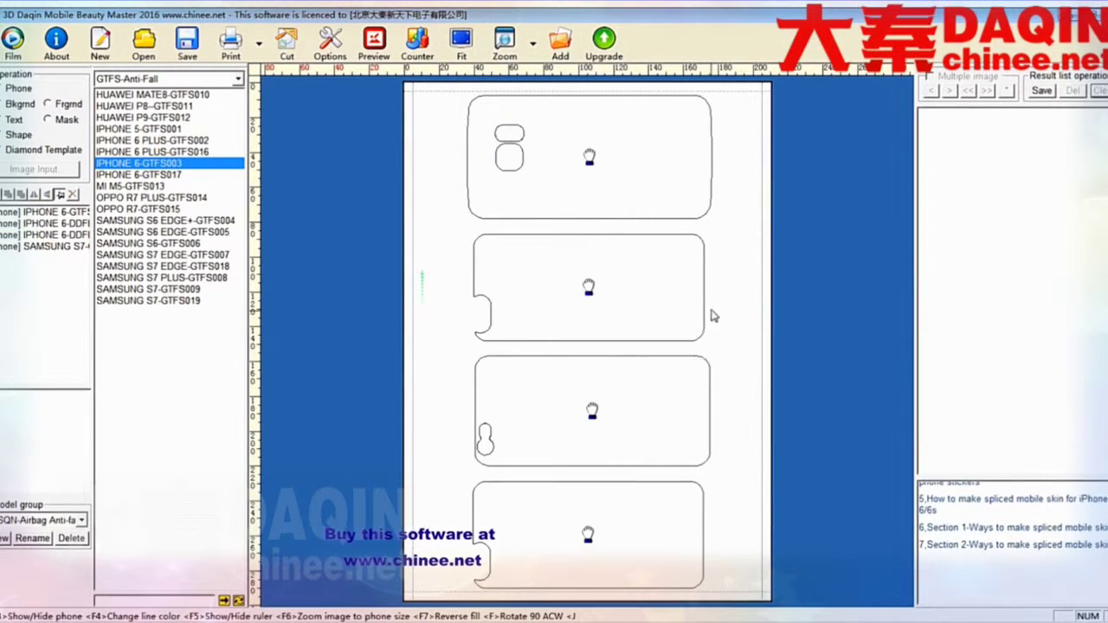
- Switch to background editing and load the desktop picture sy_66814343466.jpg for image processing
left_click(14, 119)
left_click(160, 170)
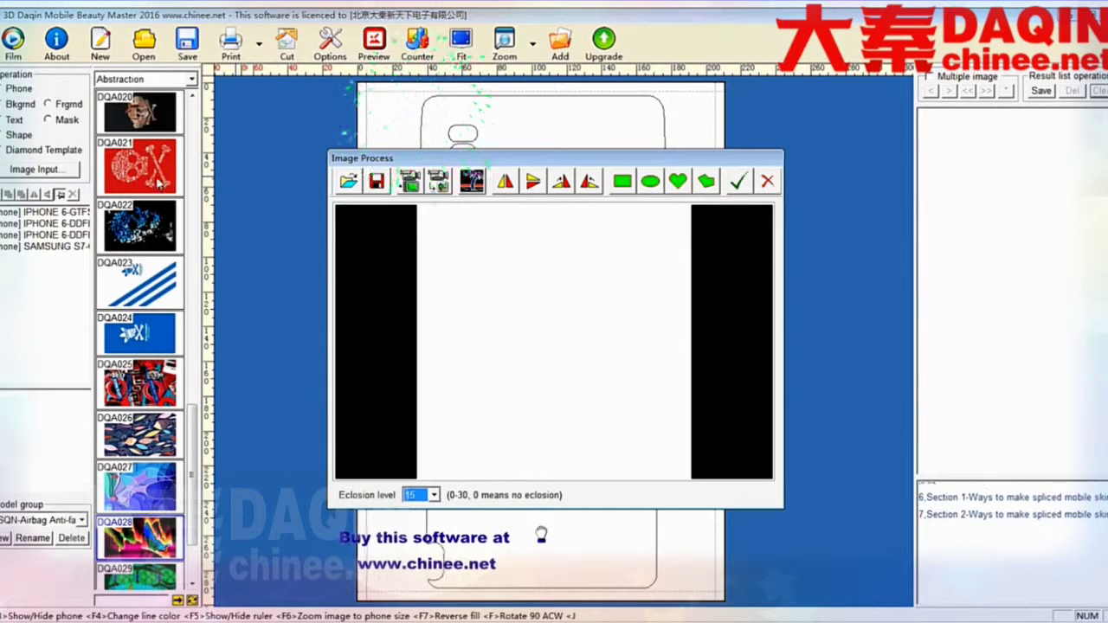
left_click(351, 179)
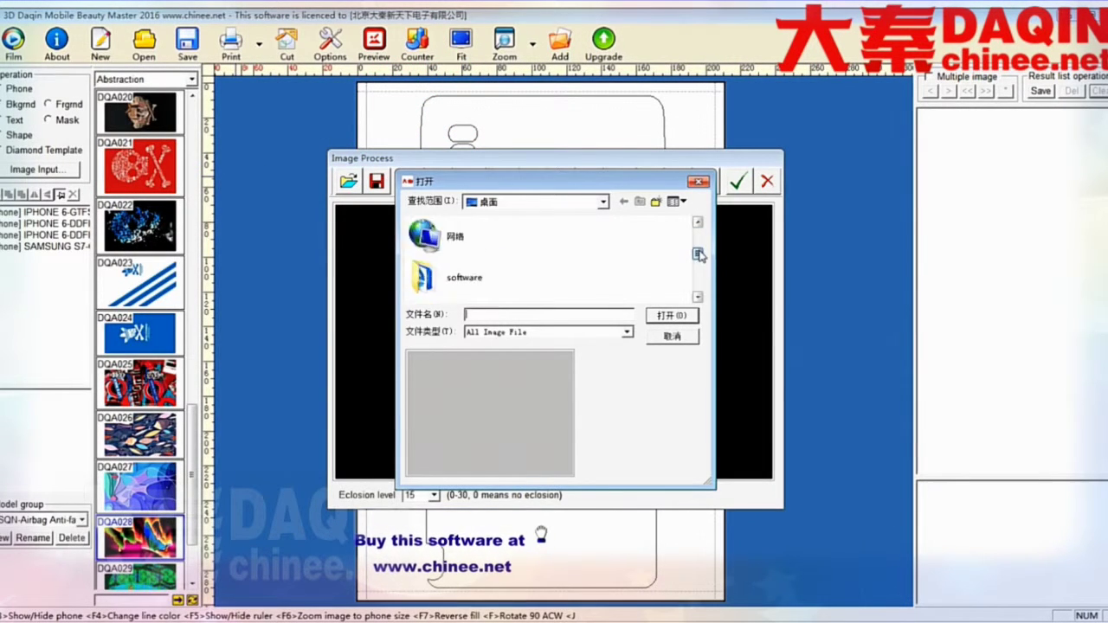
scroll(686, 238, "down", 5)
left_click(479, 242)
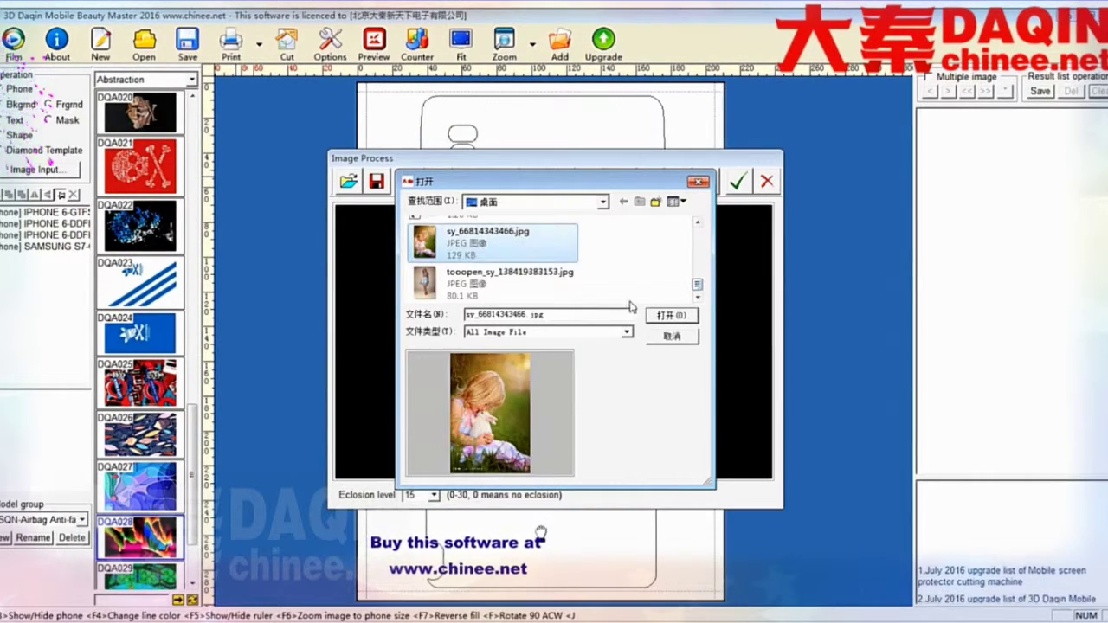
left_click(667, 315)
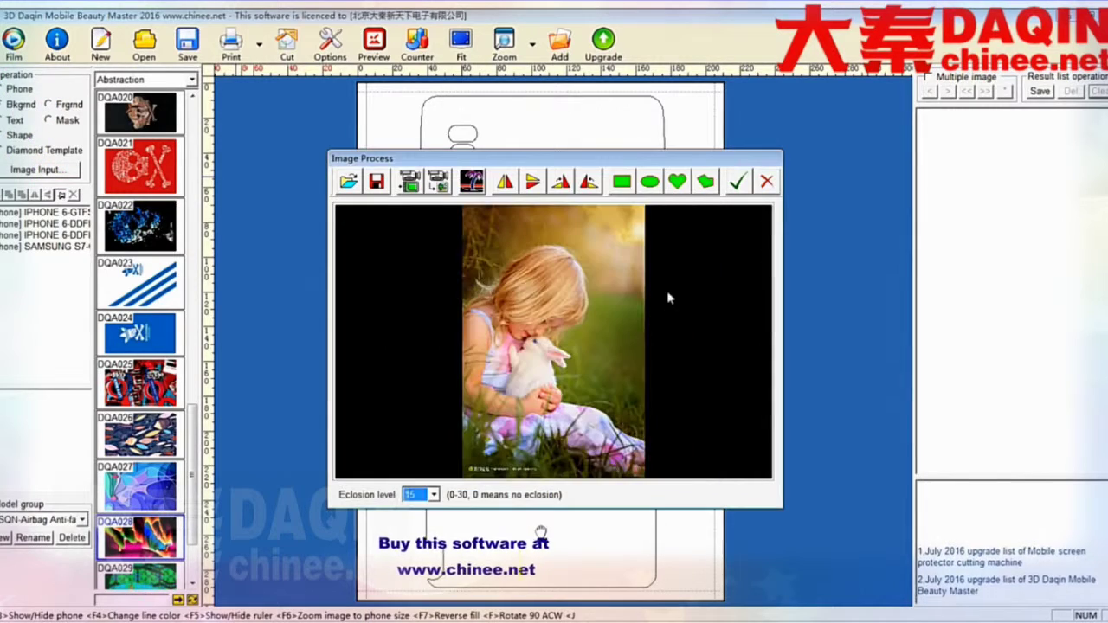
- Rotate the girl-and-rabbit picture 90° counter-clockwise, crop it with a rectangle spanning its full width down to the lower edge, and apply it
left_click(589, 182)
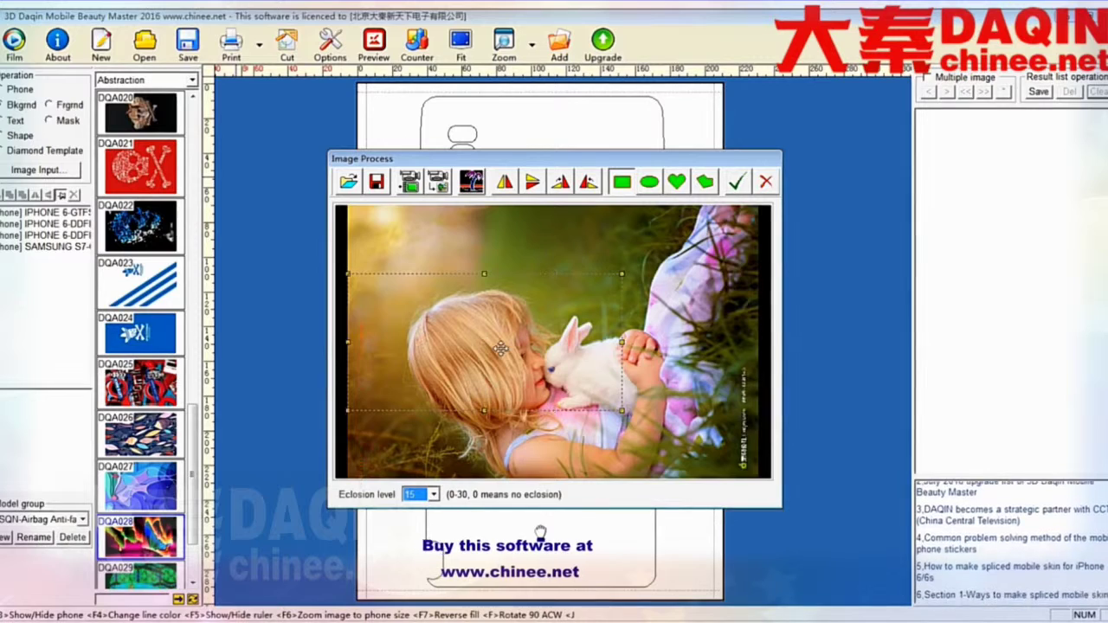
left_click_drag(624, 342, 751, 362)
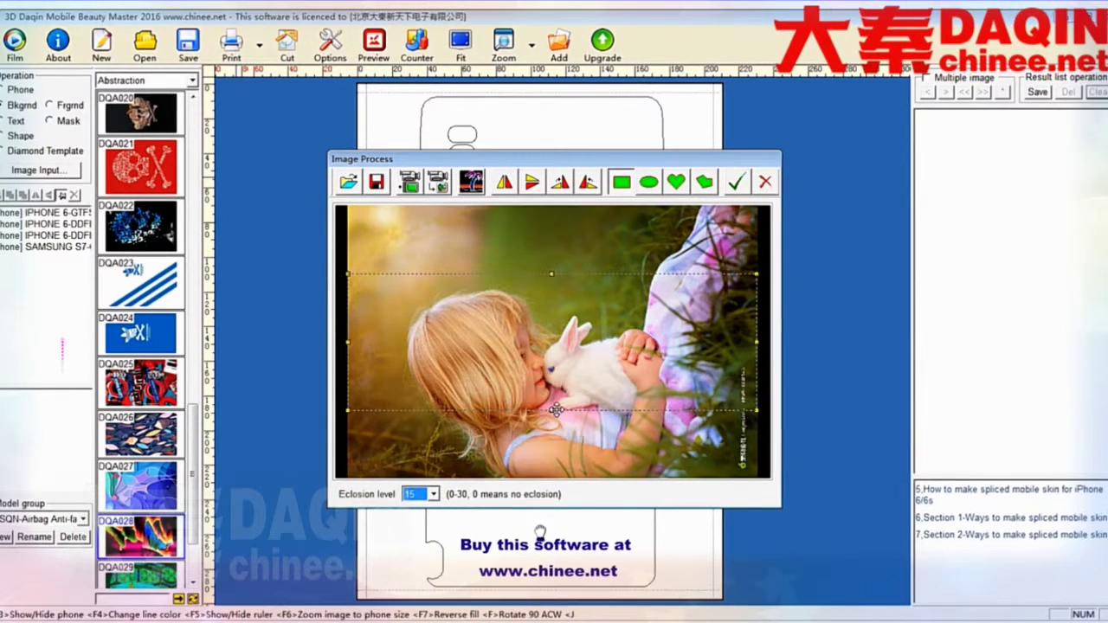
left_click_drag(552, 414, 552, 473)
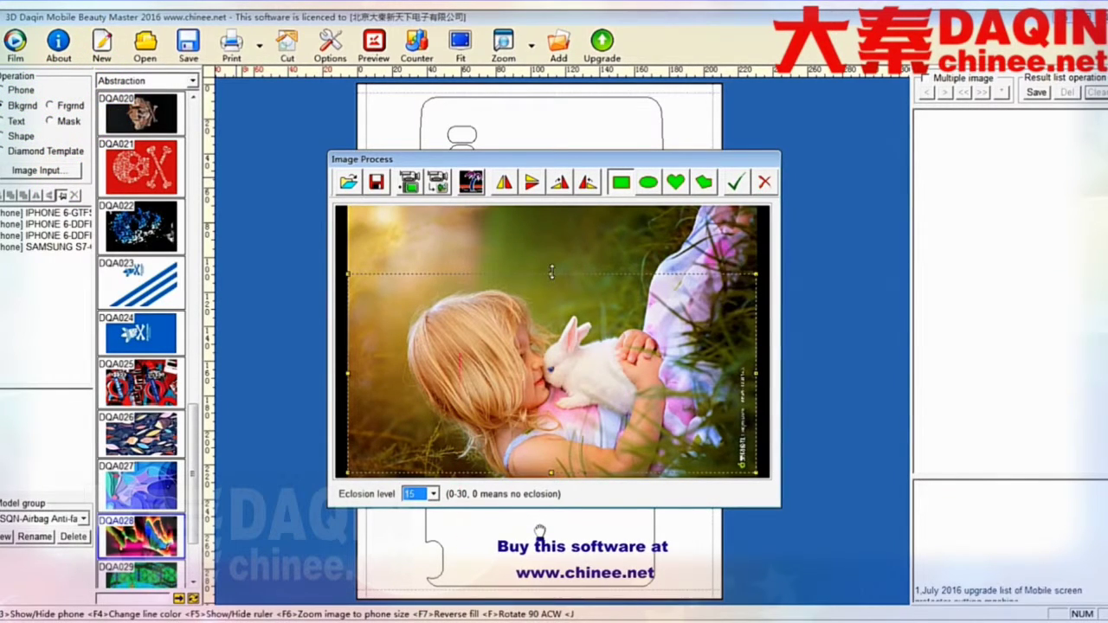
left_click_drag(552, 275, 554, 270)
left_click_drag(531, 315, 533, 312)
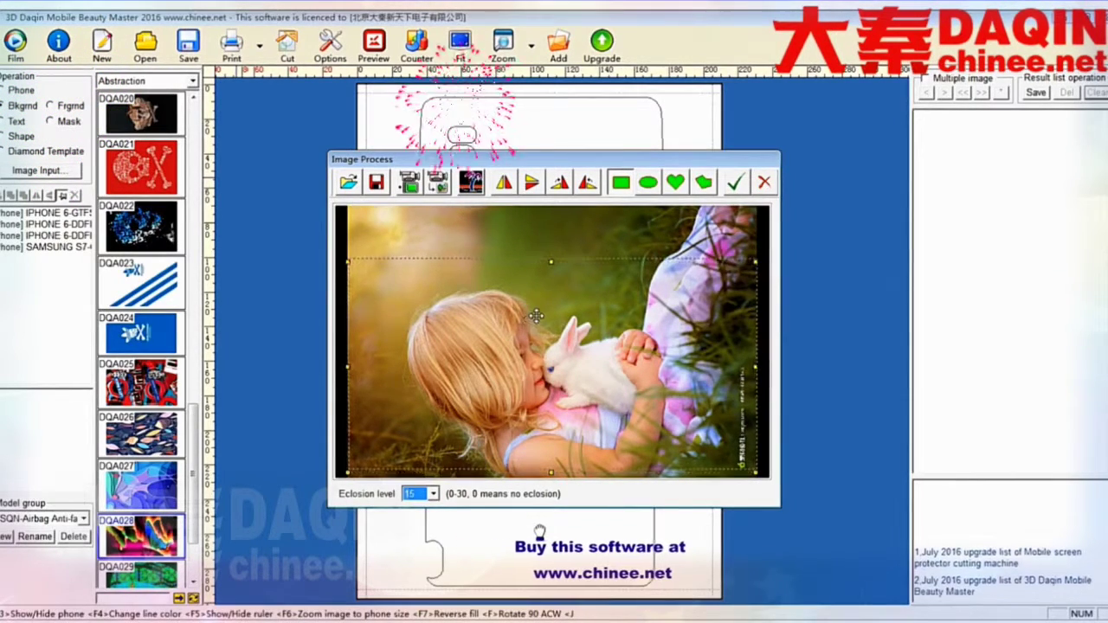
left_click(735, 182)
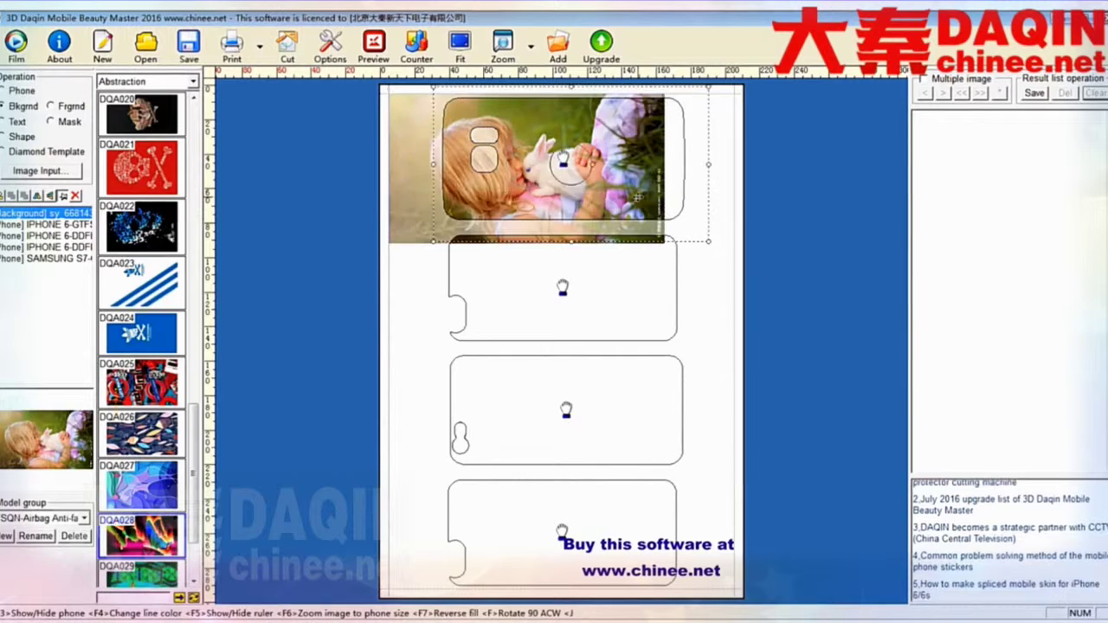
- Resize and position the girl-and-rabbit background so it just covers the Samsung outline with a small margin
key("F6")
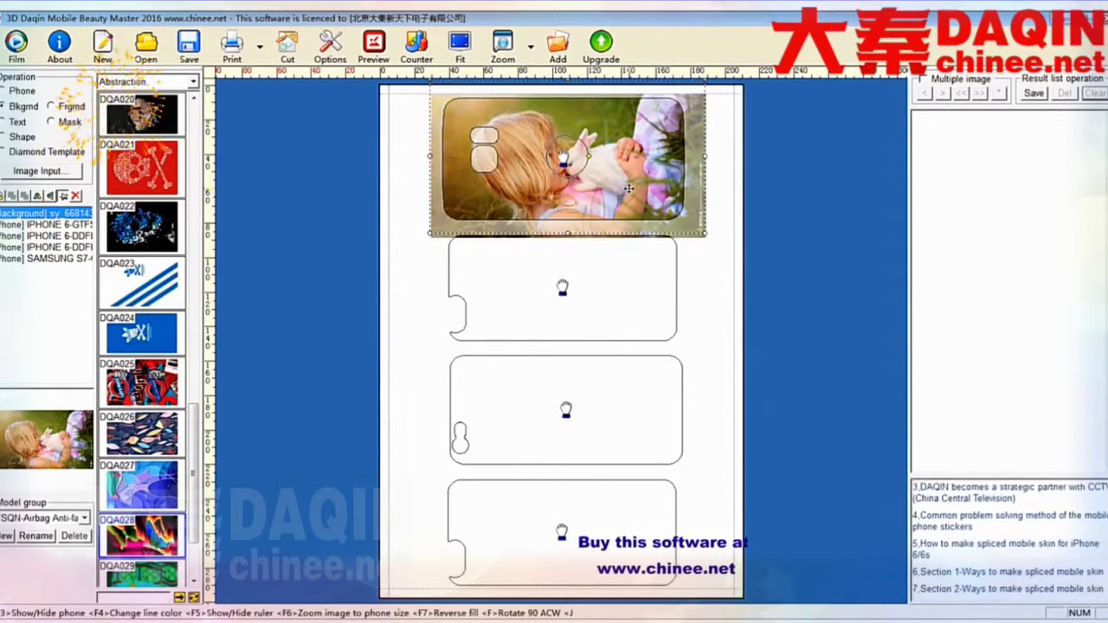
left_click_drag(634, 200, 634, 197)
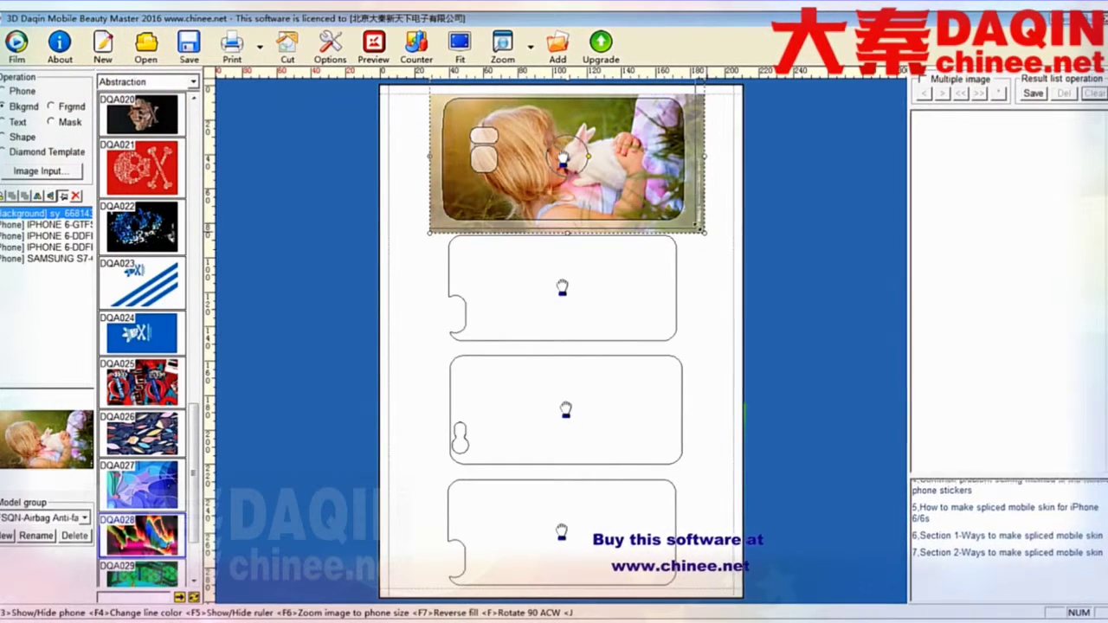
mouse_move(698, 227)
left_mouse_down()
mouse_move(675, 227)
mouse_move(703, 239)
left_mouse_up()
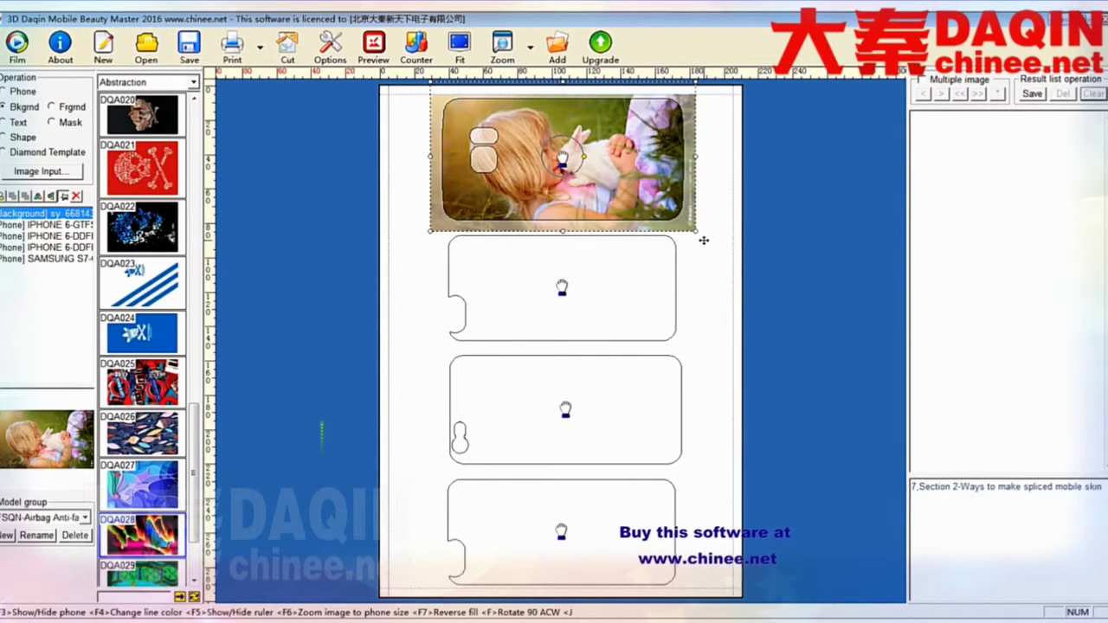
left_click(665, 259)
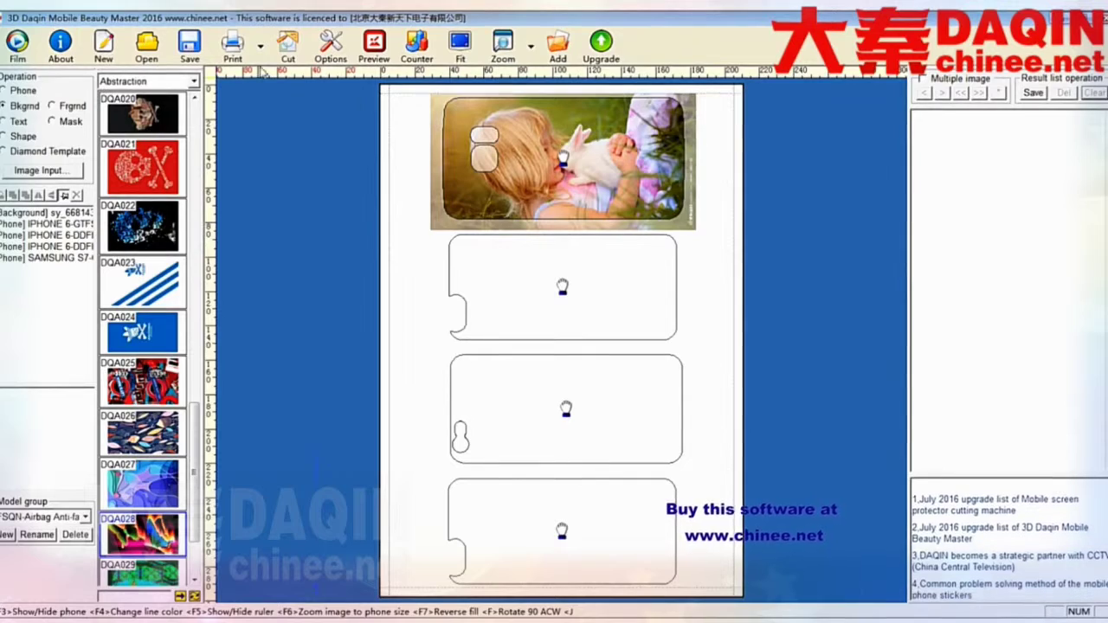
- Load the desktop picture tooopen_sy_138419383153.jpg for image processing as another background
left_click(44, 174)
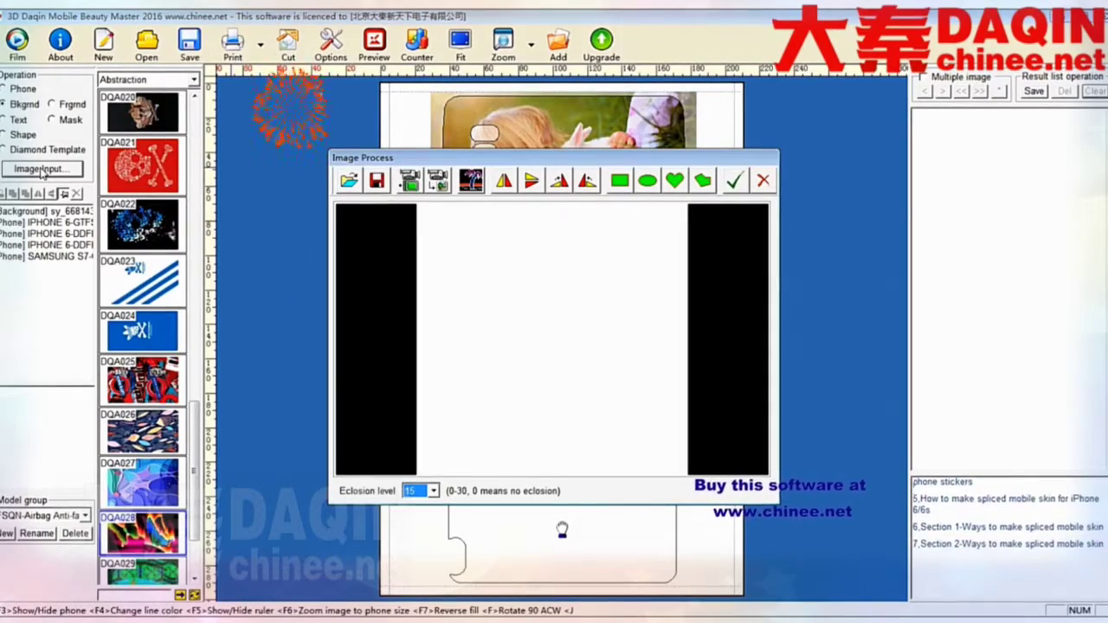
left_click(348, 180)
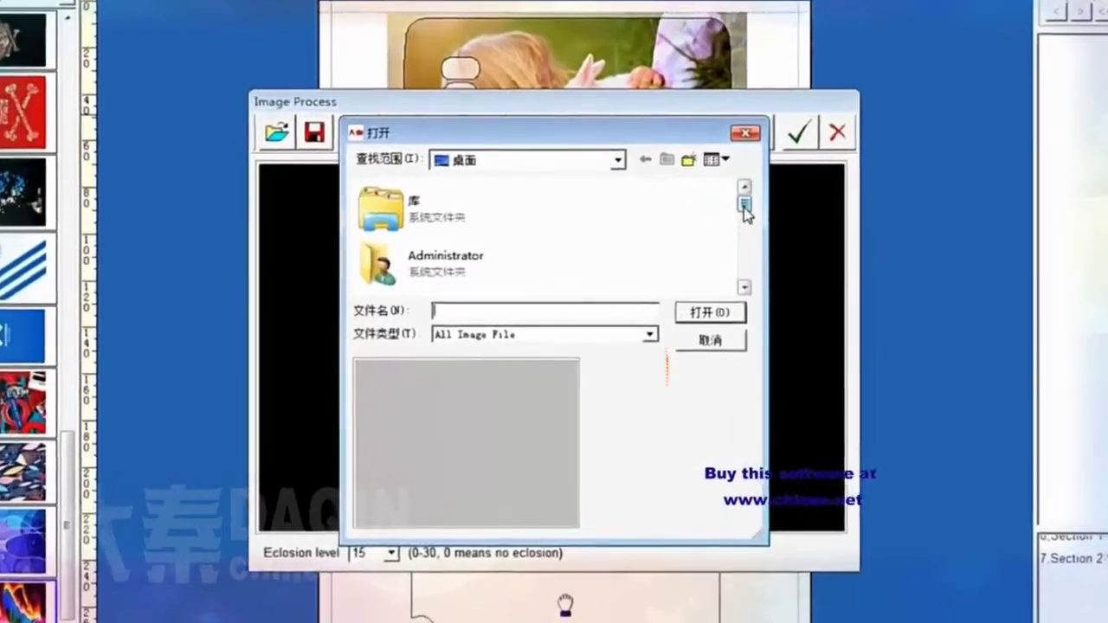
left_click_drag(696, 241, 693, 251)
left_click_drag(766, 211, 777, 258)
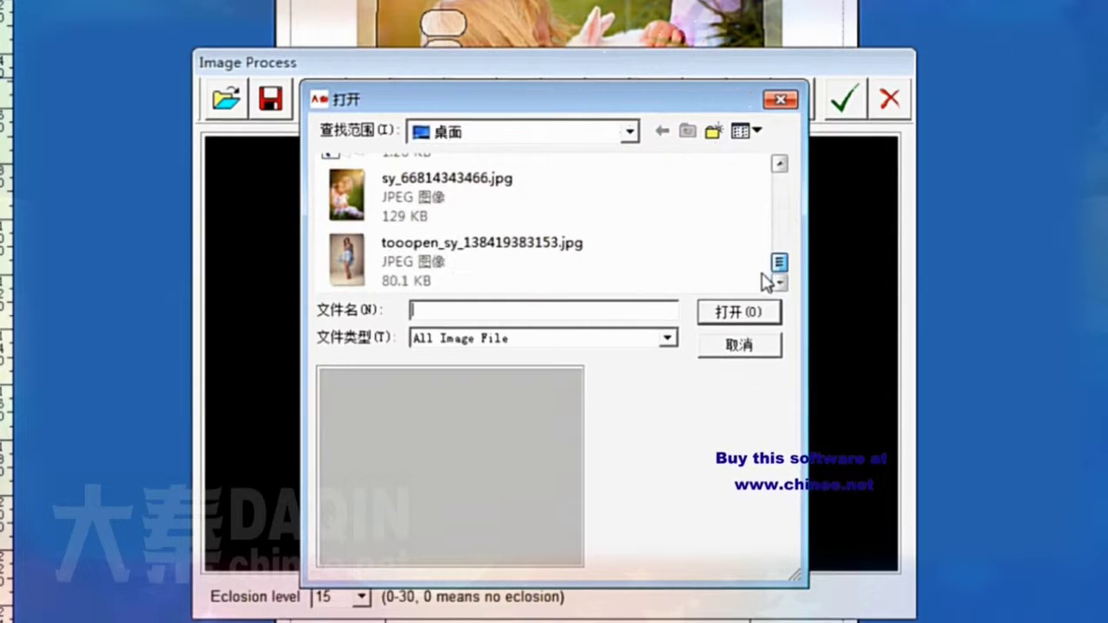
left_click(409, 275)
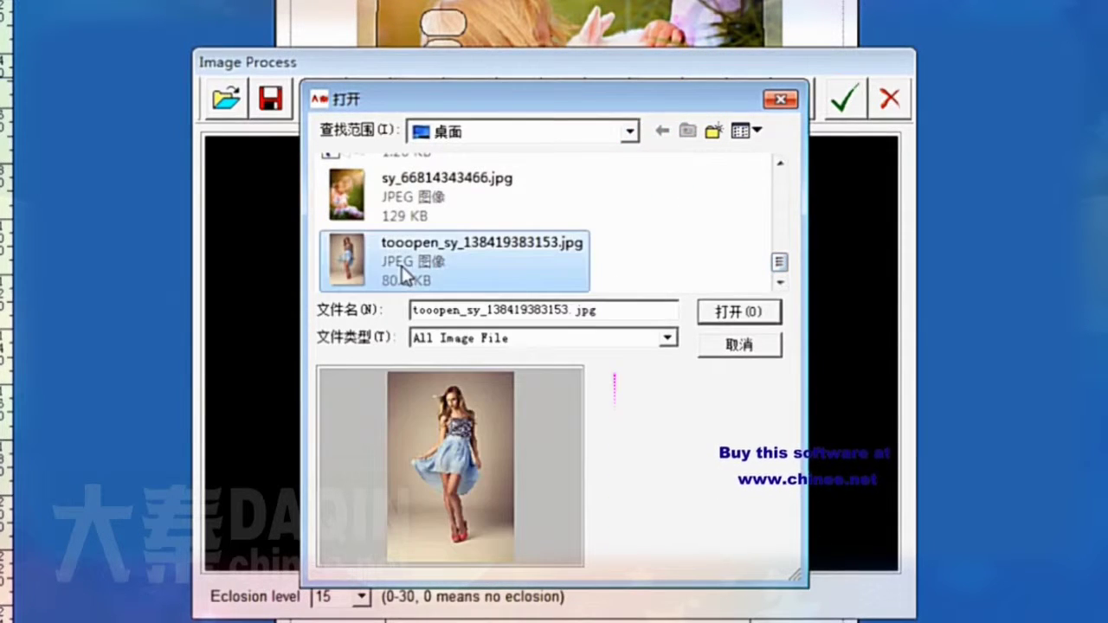
left_click(736, 319)
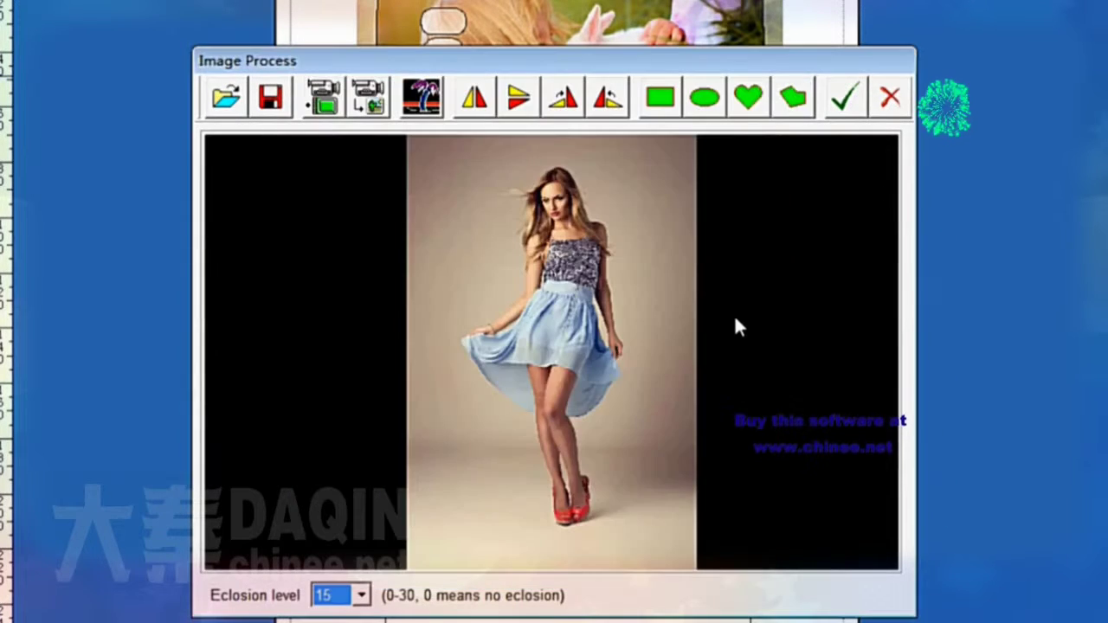
- Rotate the picture of the woman 90° counter-clockwise, crop it with a full-width rectangle around her figure, and insert it as a background
left_click(608, 98)
left_click(652, 101)
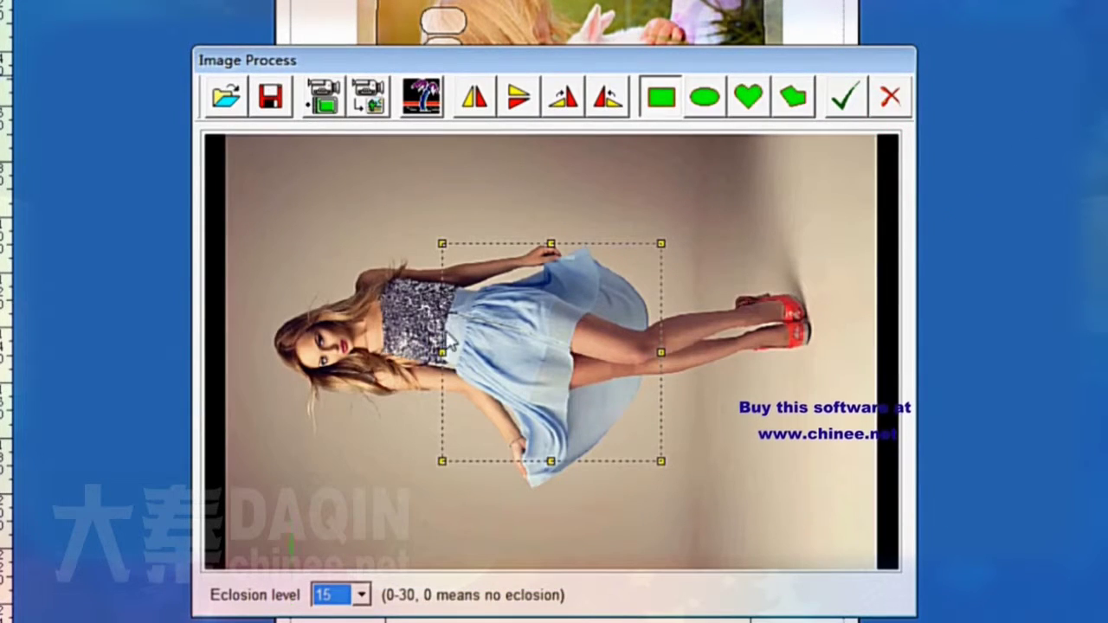
left_click_drag(442, 351, 216, 348)
left_click_drag(661, 355, 876, 353)
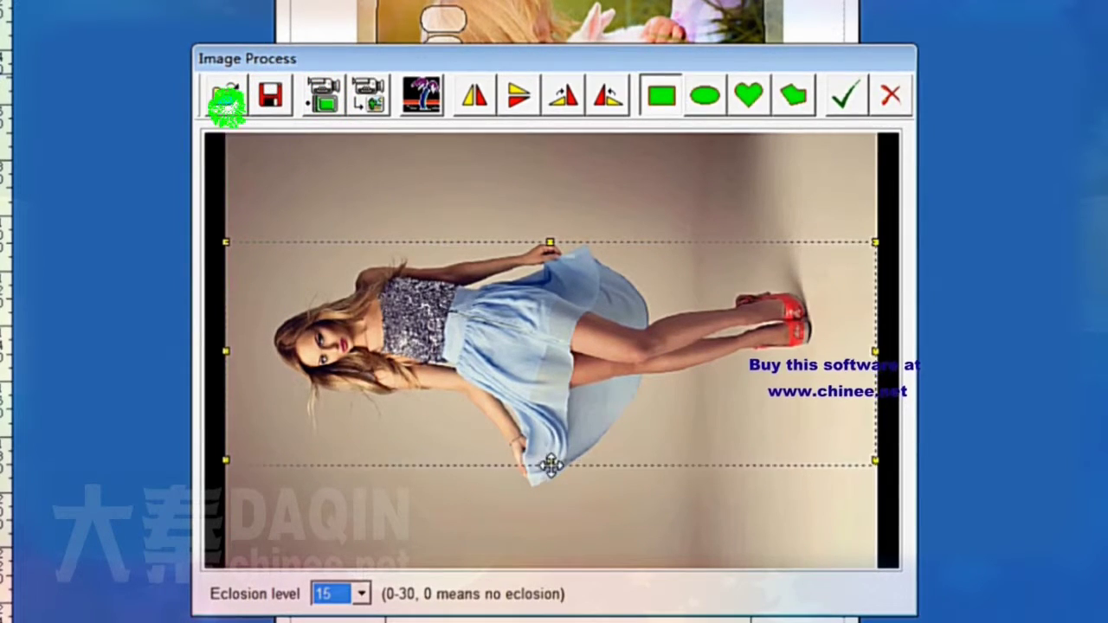
left_click_drag(540, 460, 542, 420)
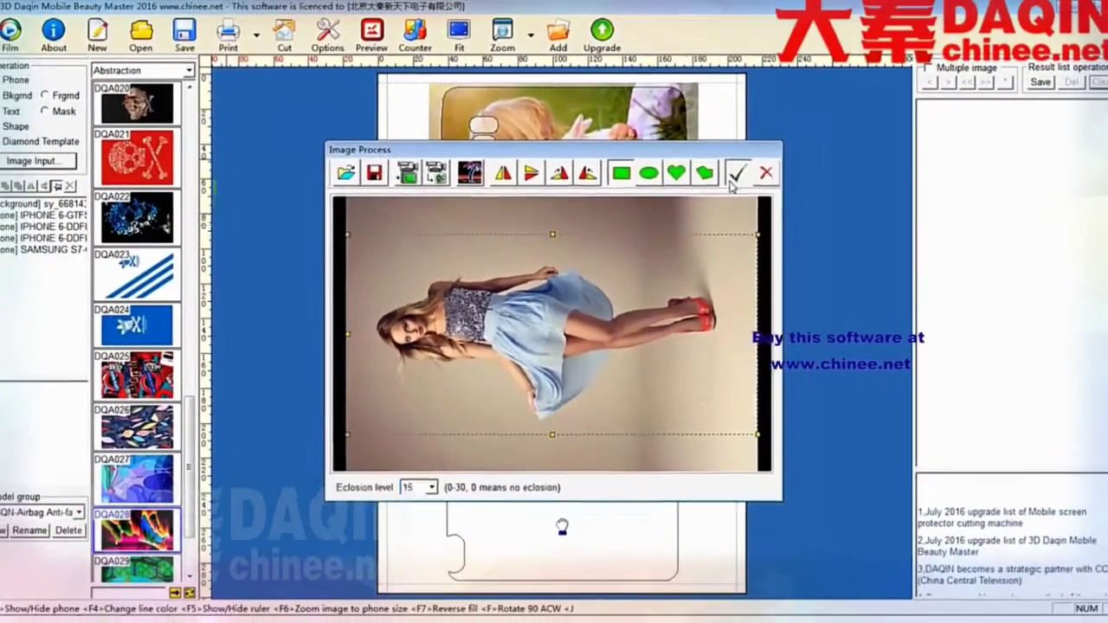
left_click(757, 158)
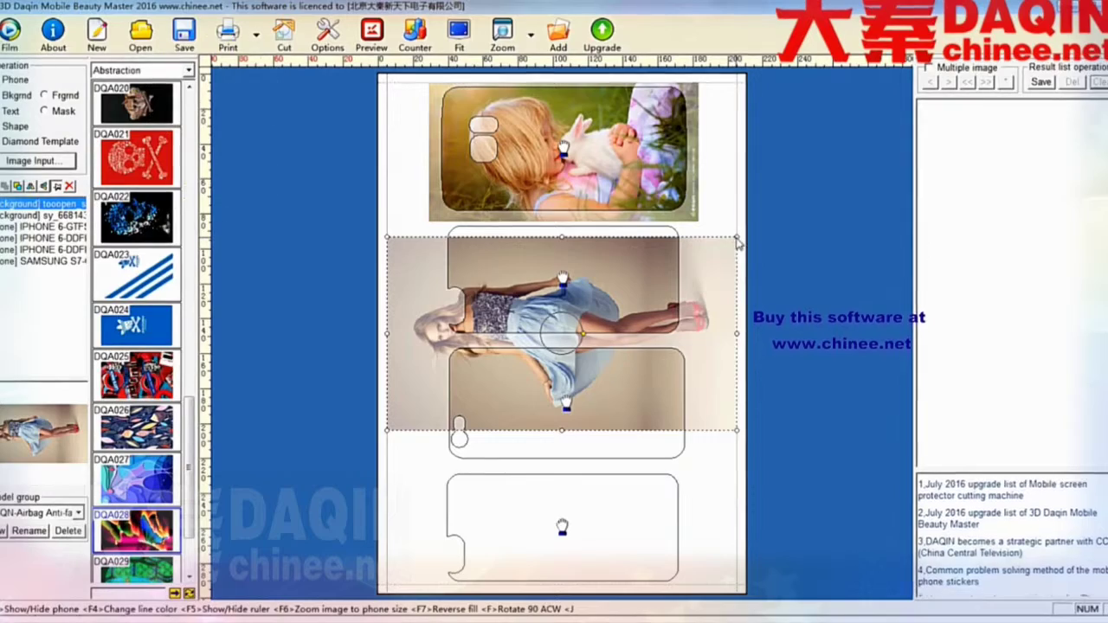
- Shrink the background of the woman and position it over the second phone outline with a small margin on all sides
left_click_drag(737, 235, 656, 281)
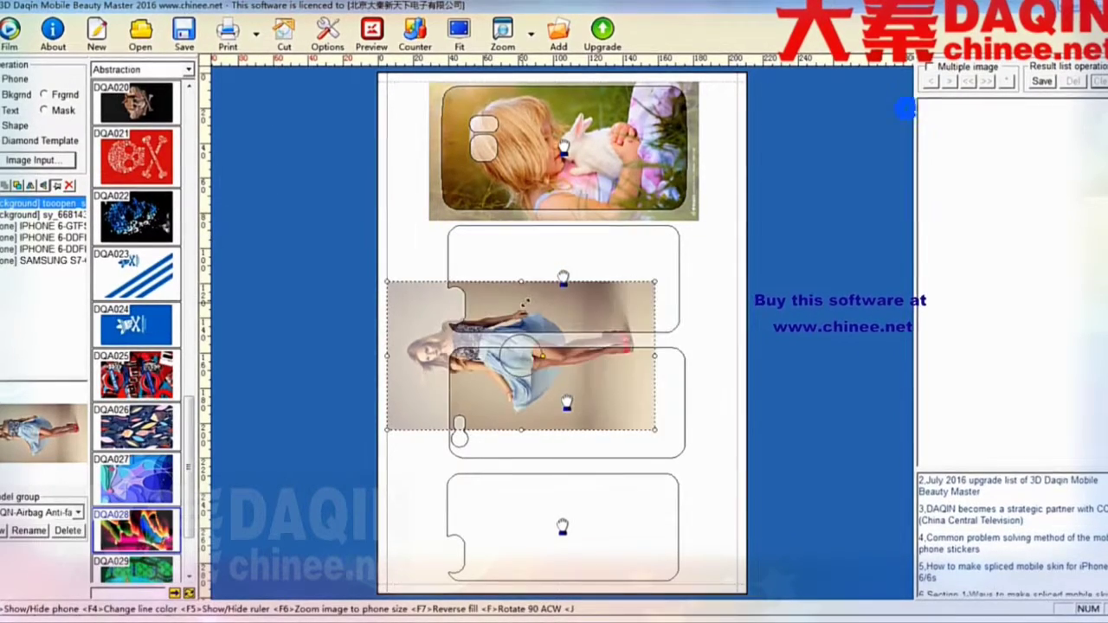
left_click_drag(520, 303, 573, 239)
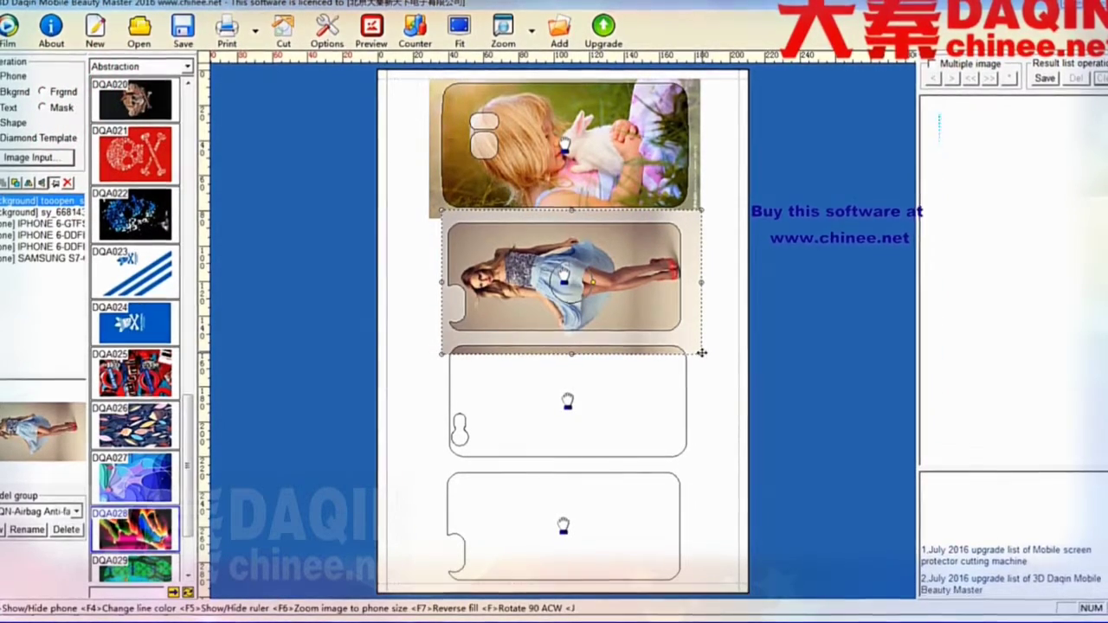
left_click_drag(702, 352, 692, 350)
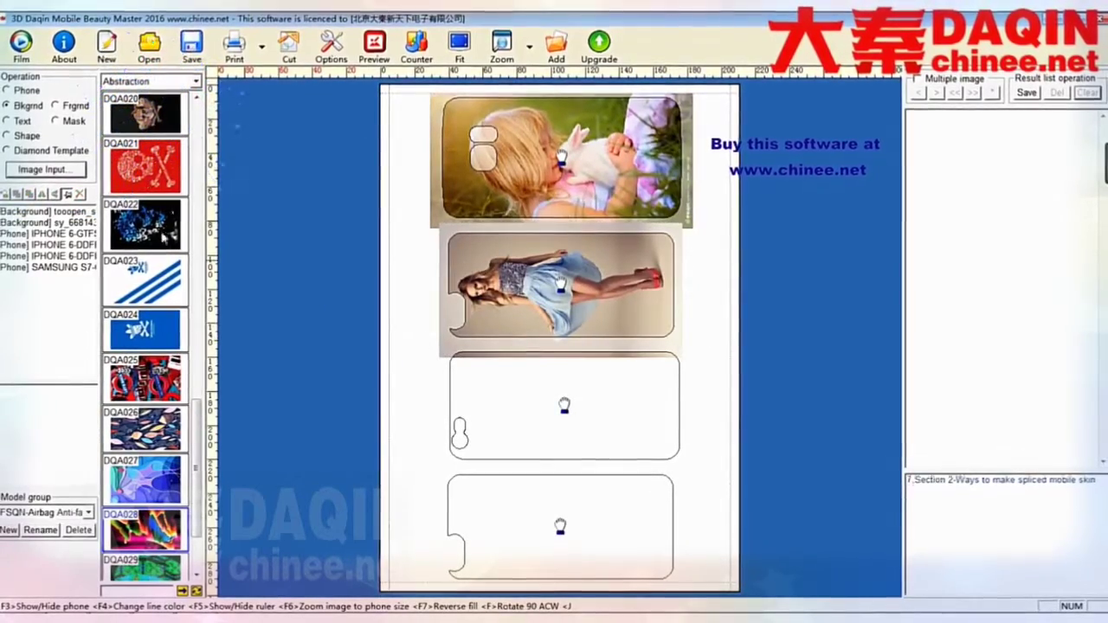
- Load the desktop picture DQD017.jpg for image processing as the next background
double_click(514, 330)
left_click(321, 163)
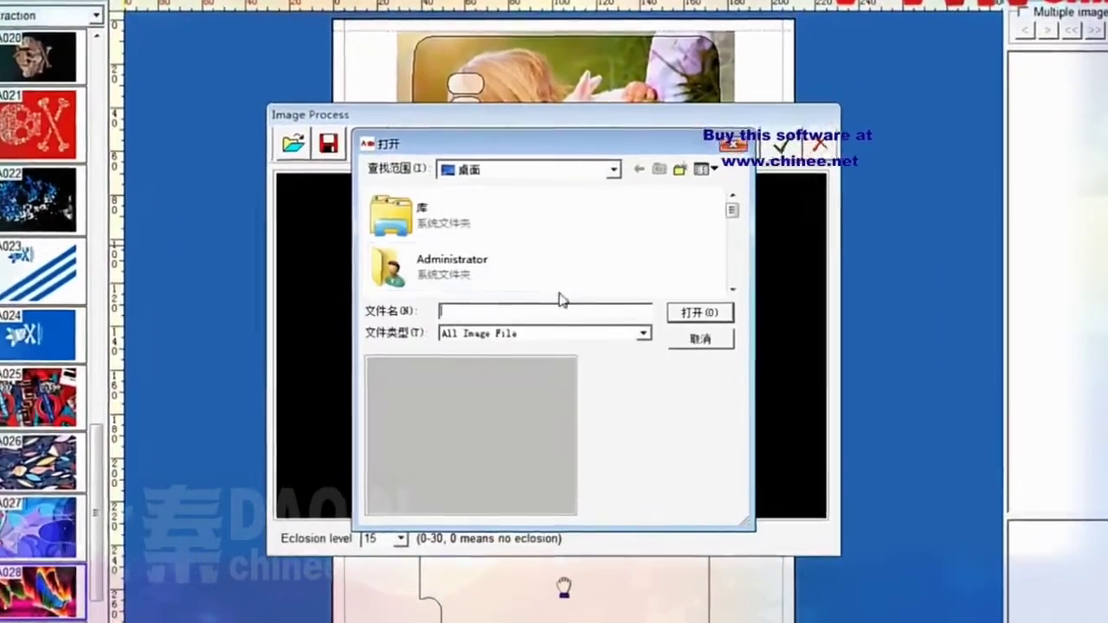
left_click_drag(712, 237, 718, 292)
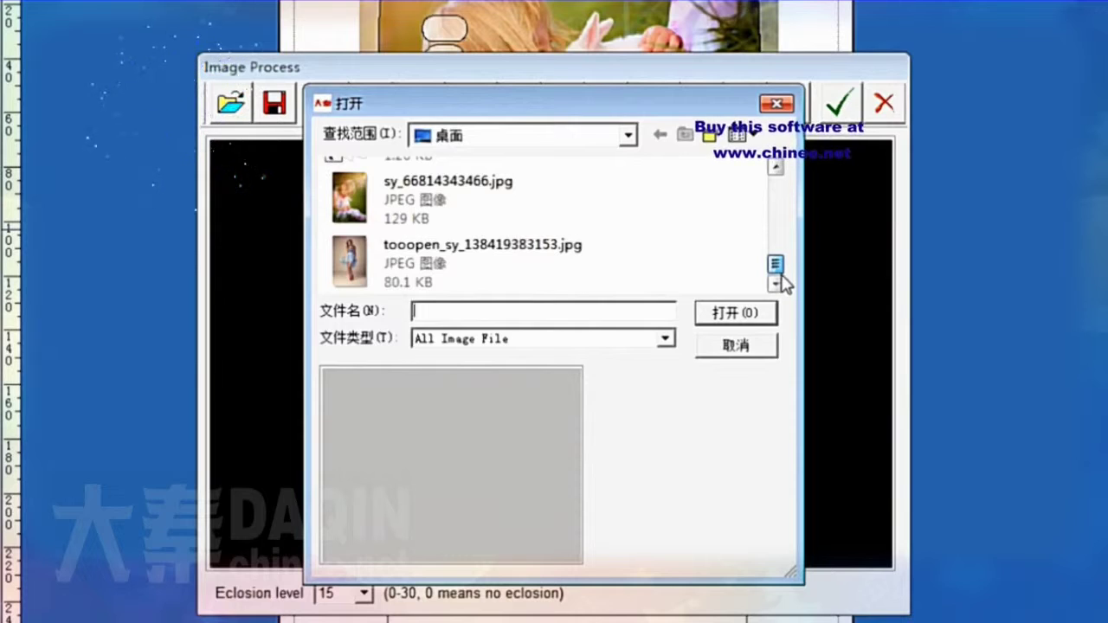
scroll(781, 269, "up", 3)
left_click(450, 235)
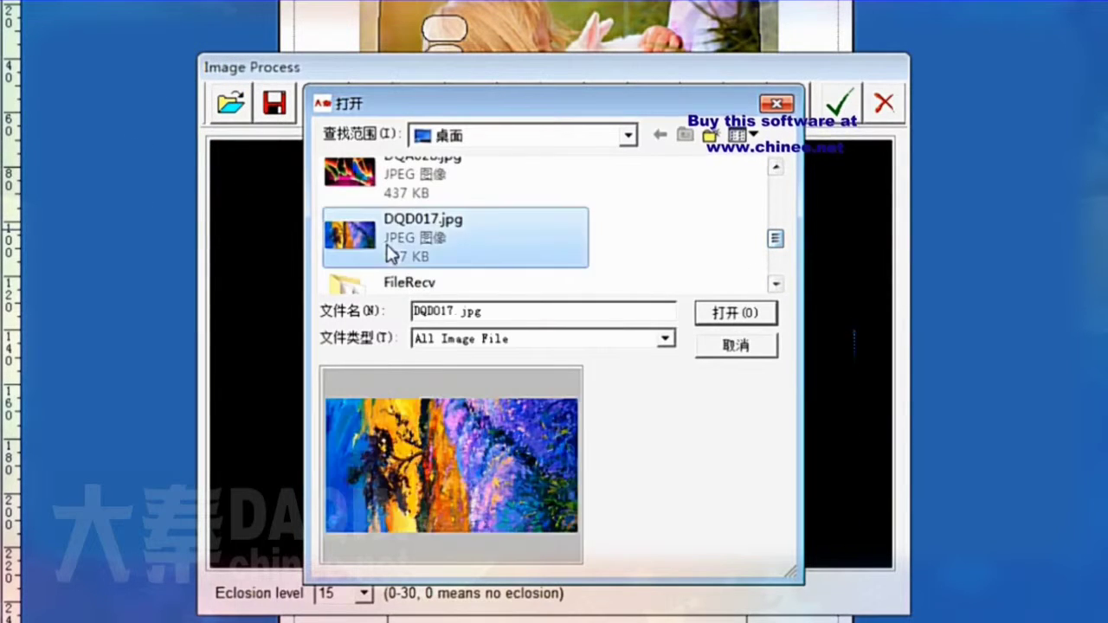
left_click(712, 313)
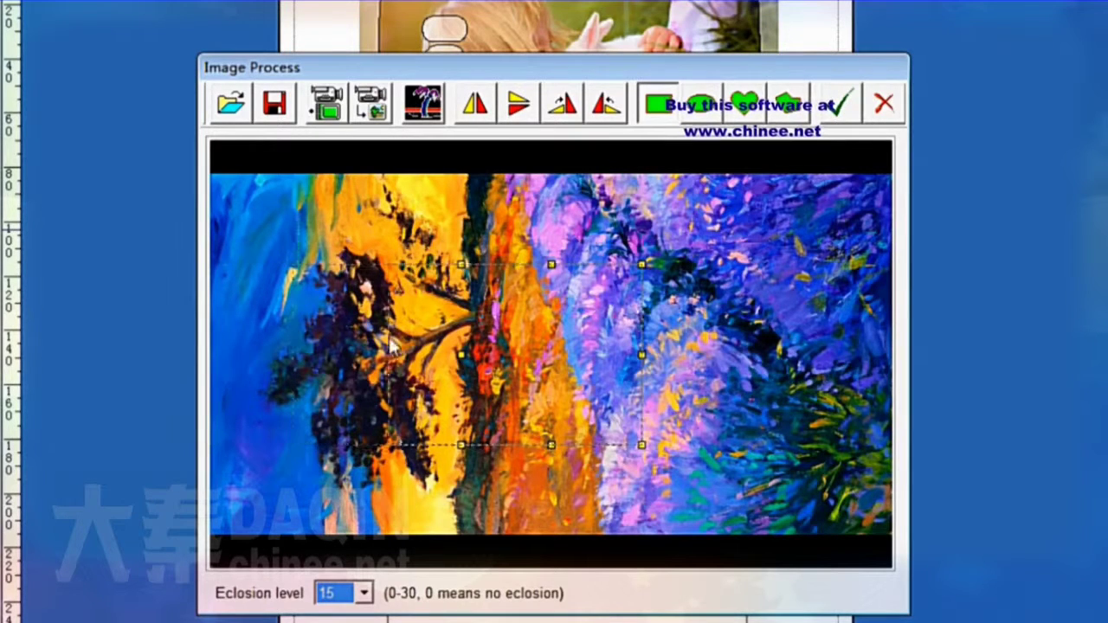
- Crop the painting with a rectangle spanning nearly its full width and most of its height, and insert it as a background
left_click_drag(214, 316, 214, 317)
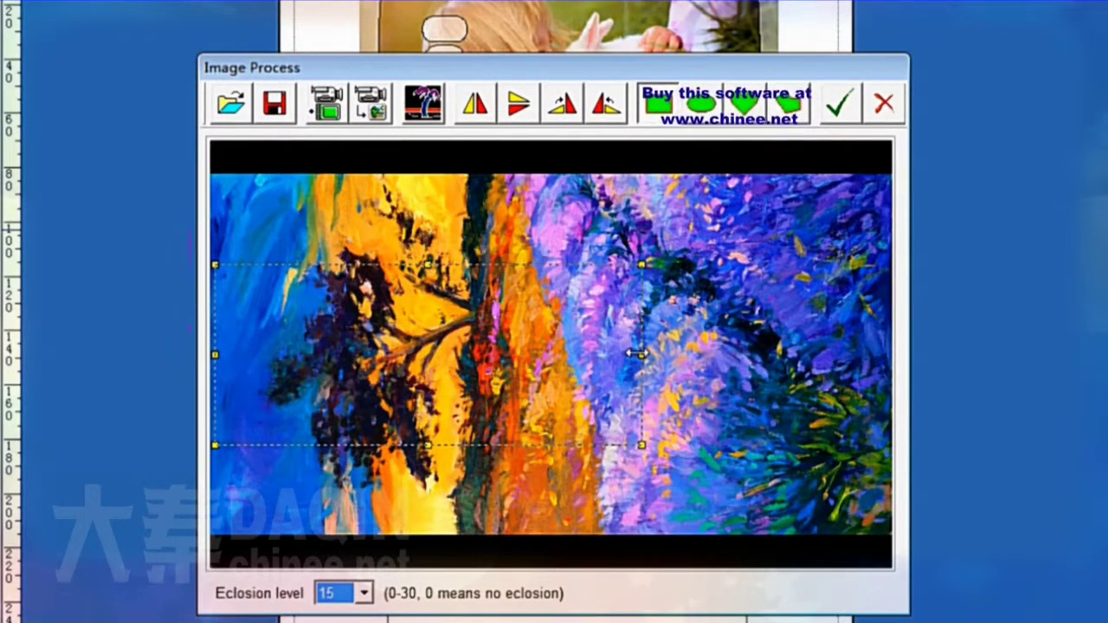
left_click_drag(641, 356, 873, 390)
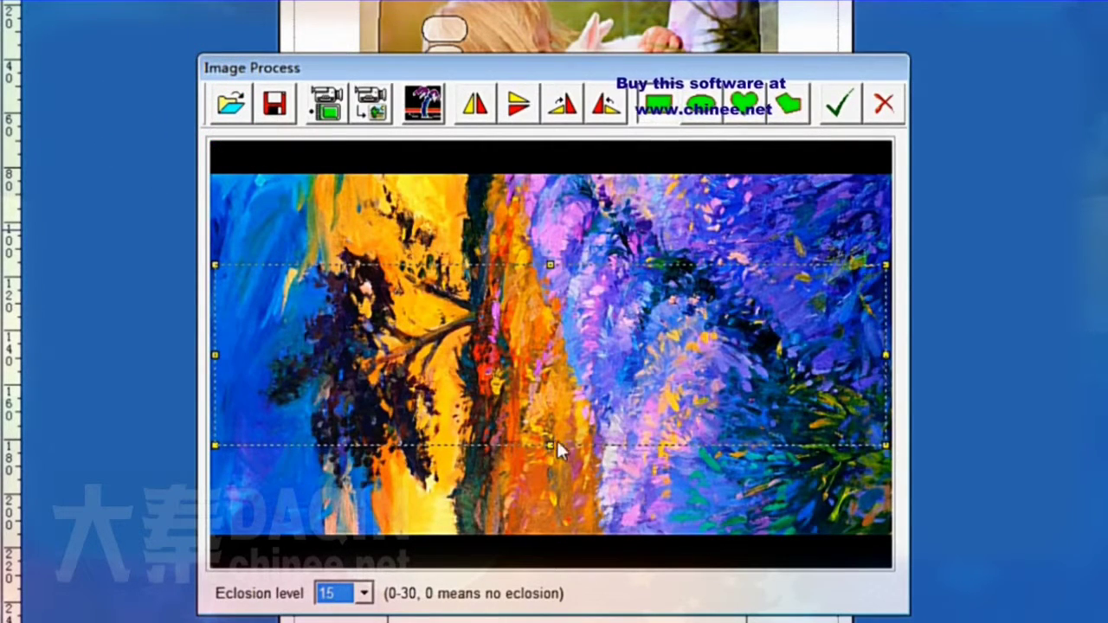
left_click_drag(541, 518, 538, 535)
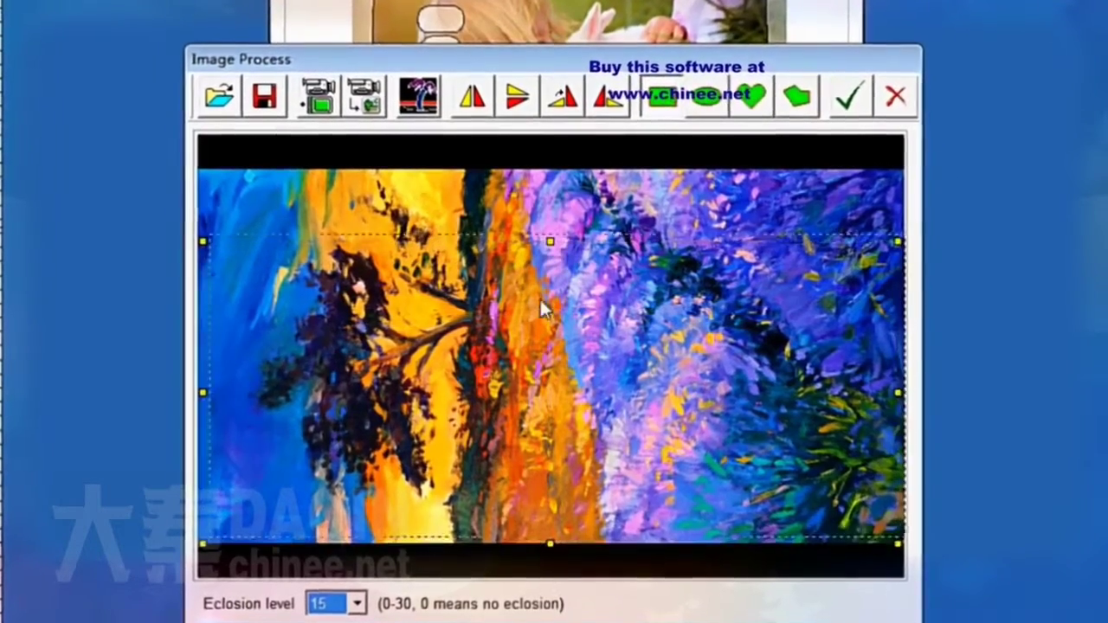
left_click_drag(544, 307, 542, 267)
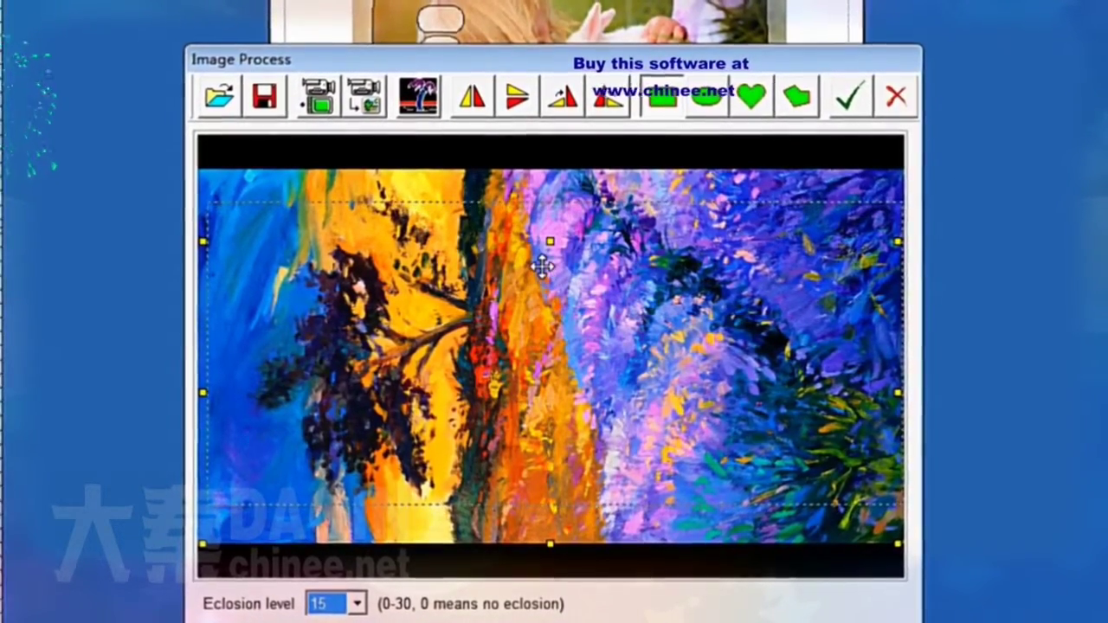
left_click(847, 95)
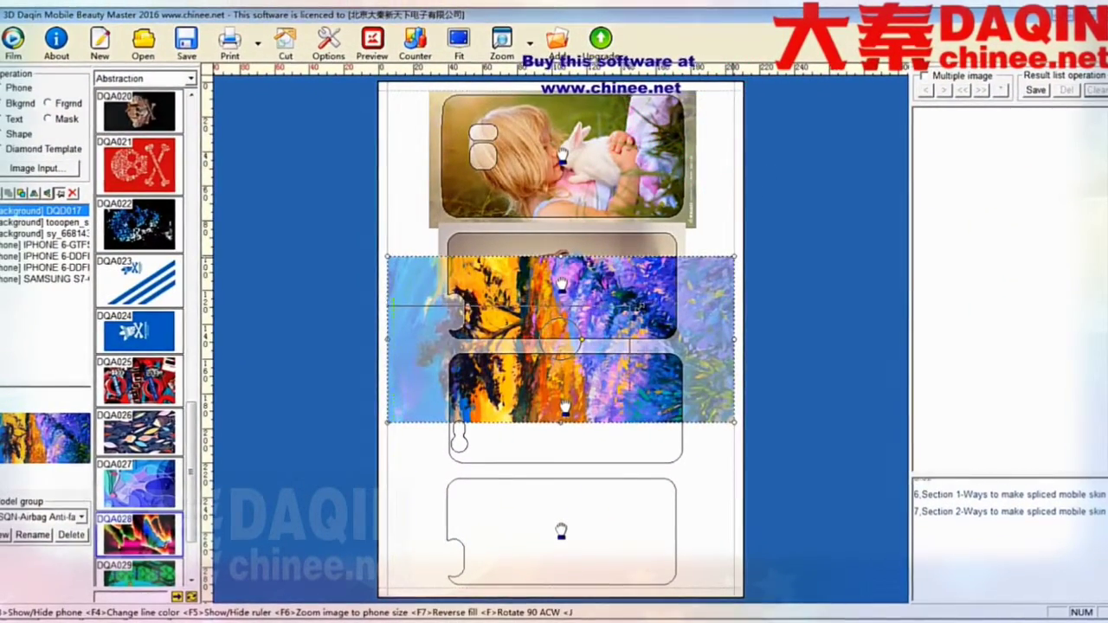
- Fit the painting background to the third phone outline's size, enlarge it slightly so a small margin surrounds the outline, and deselect it
left_click(654, 382)
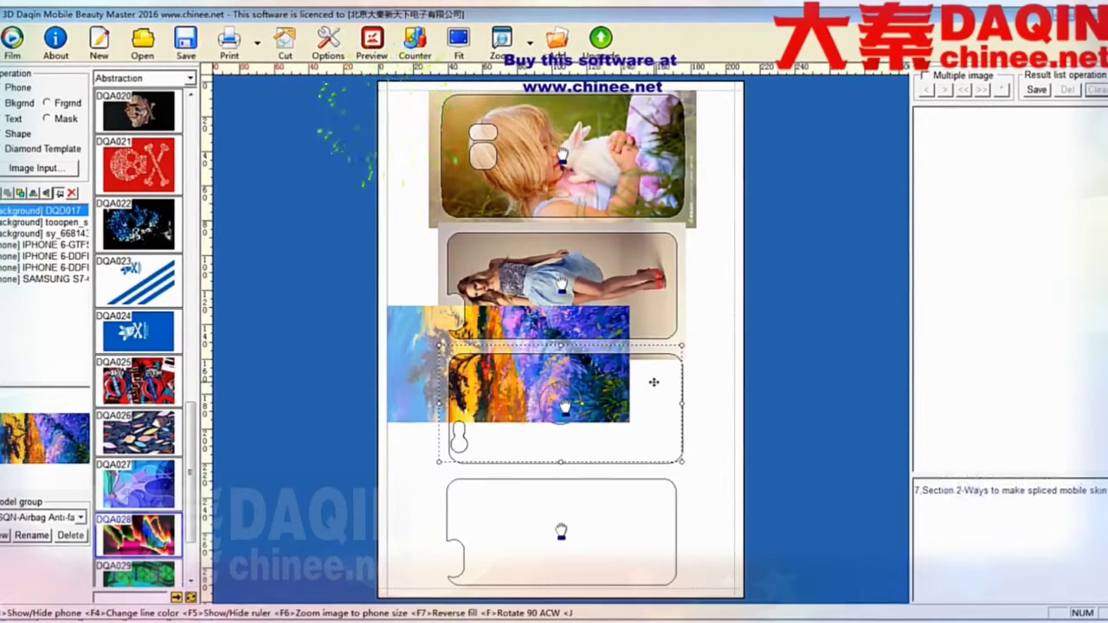
key("F6")
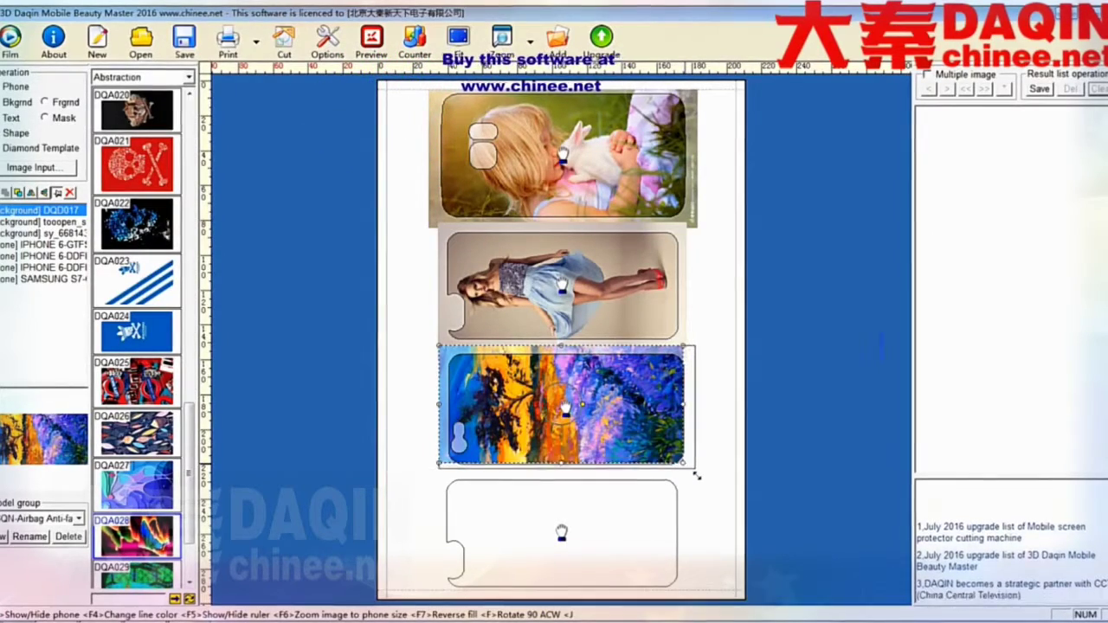
left_click_drag(698, 476, 703, 481)
left_click_drag(616, 438, 600, 452)
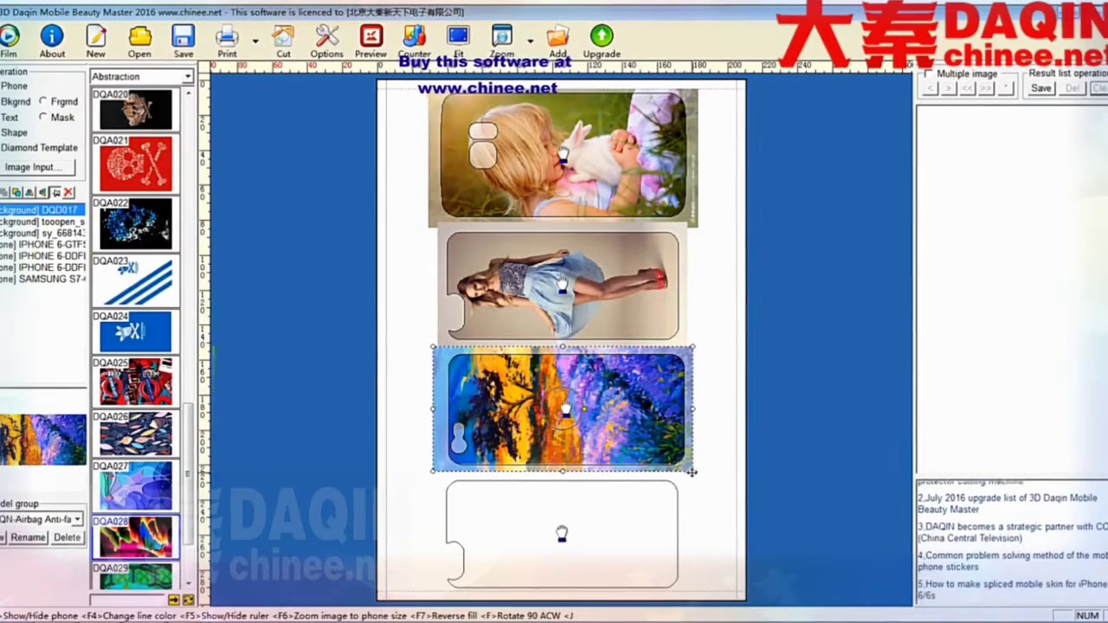
left_click_drag(698, 476, 700, 479)
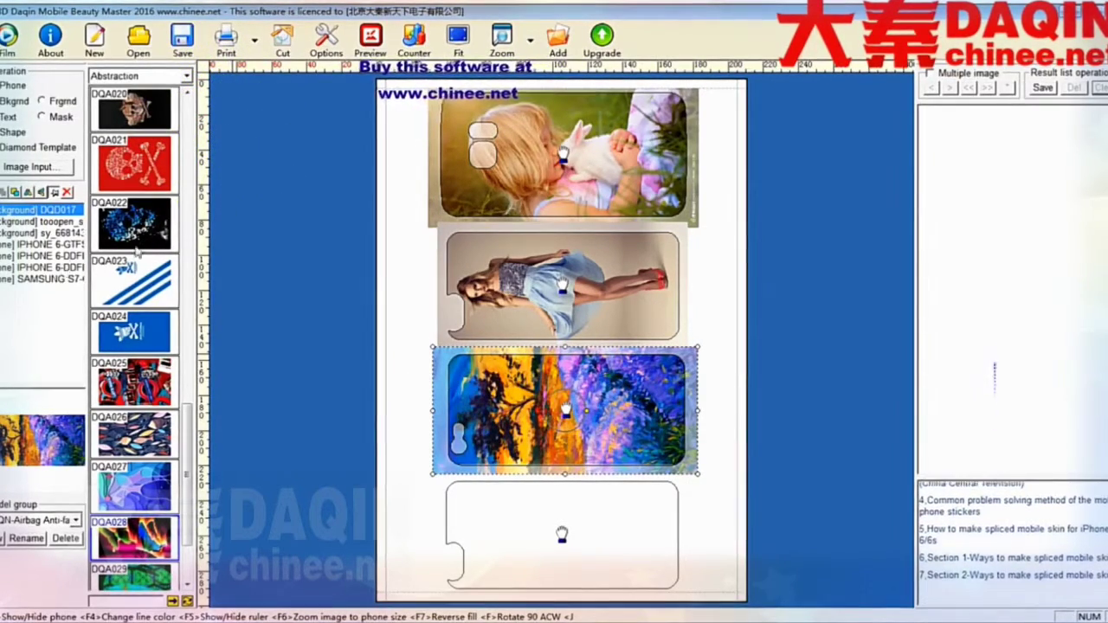
left_click(416, 511)
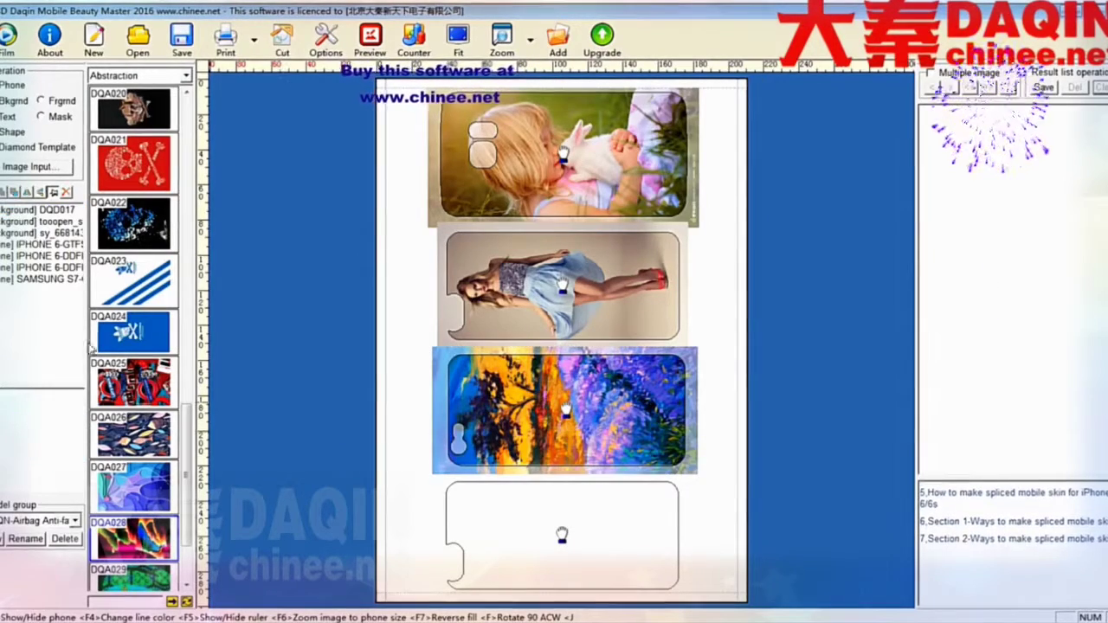
- Load the desktop butterfly picture DQA028.jpg for image processing and insert it uncropped as a background
left_click(66, 186)
left_click(344, 180)
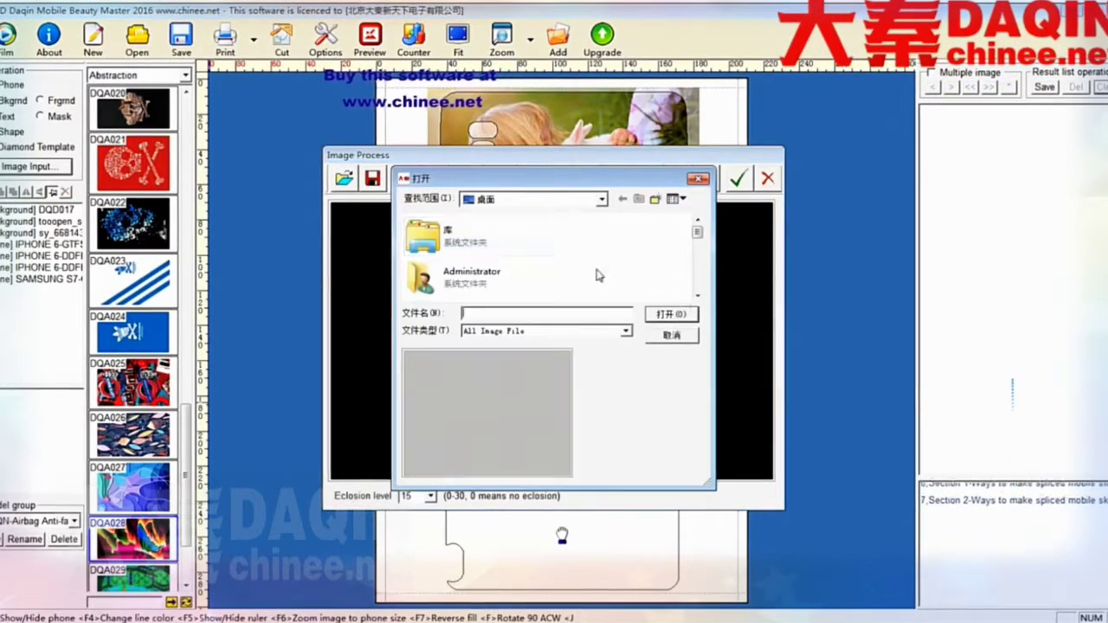
left_click_drag(703, 238, 703, 274)
left_click(467, 247)
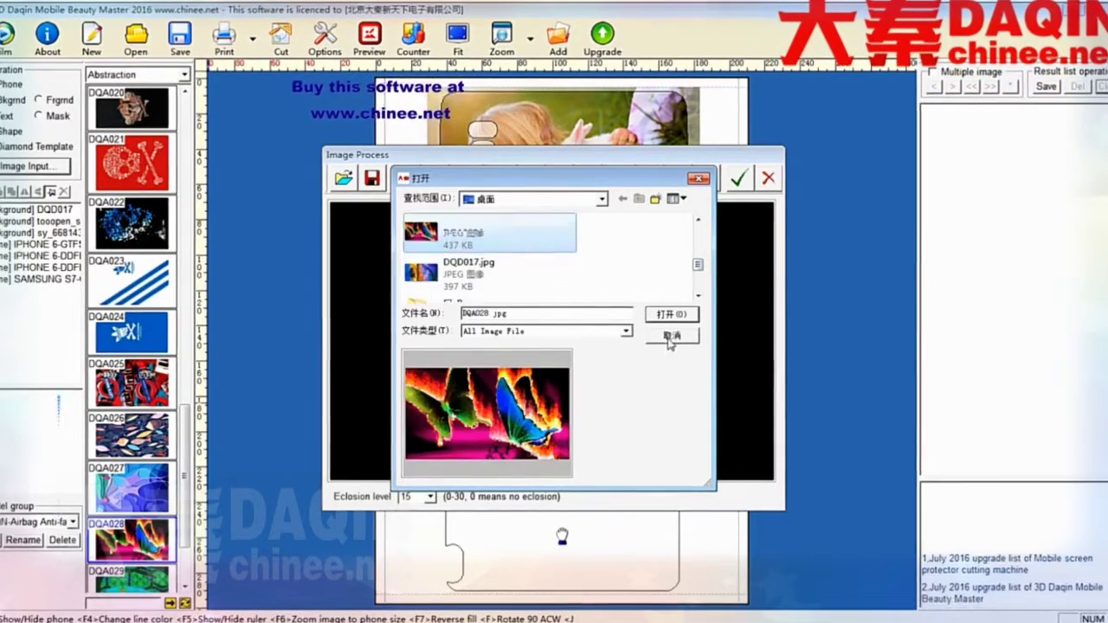
left_click(672, 314)
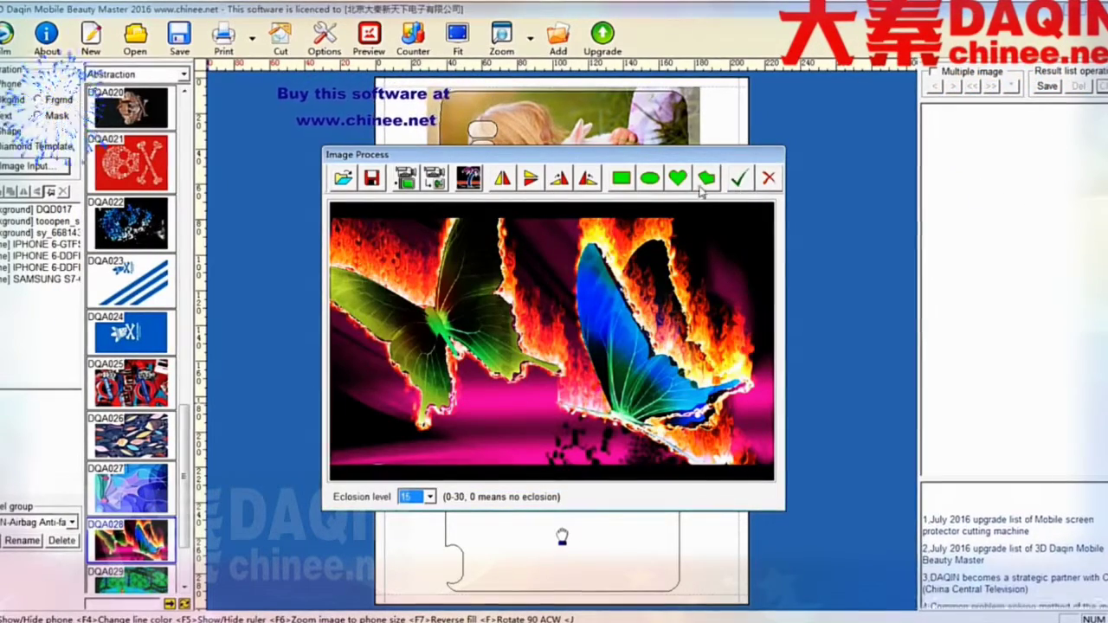
left_click(739, 179)
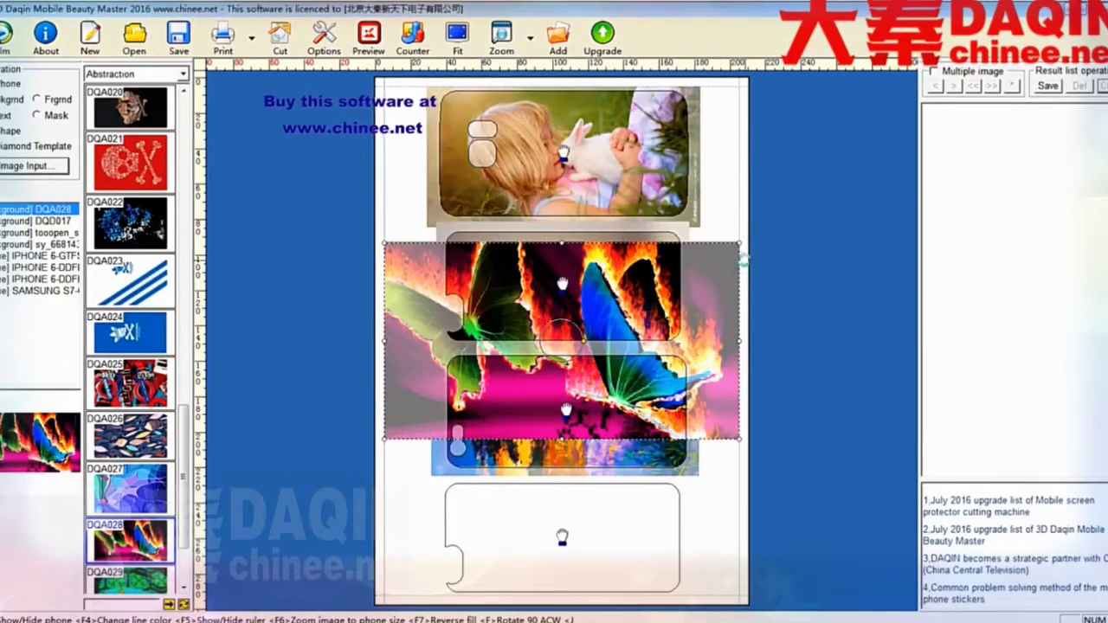
- Shrink the butterfly background and fit it over the lowest phone outline
left_click_drag(648, 294, 636, 300)
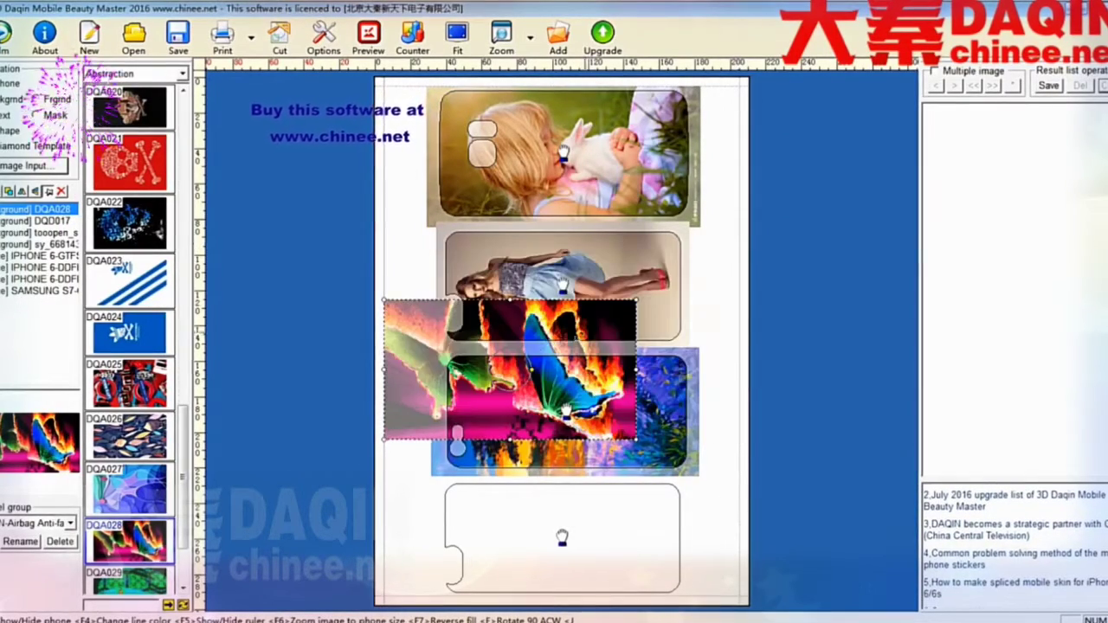
left_click(444, 495)
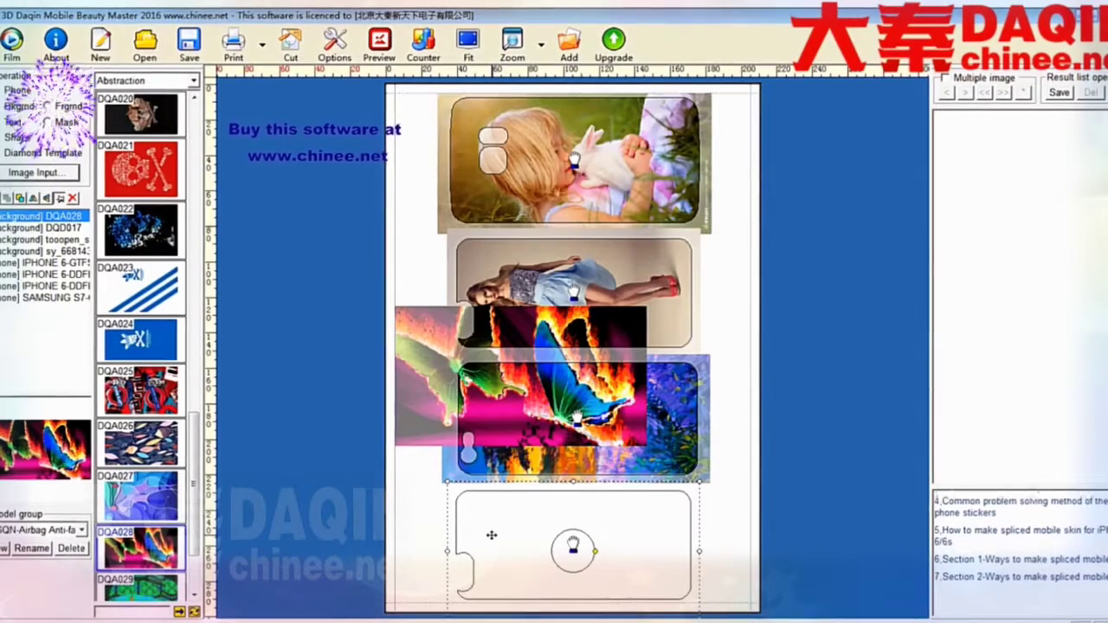
left_click(491, 535)
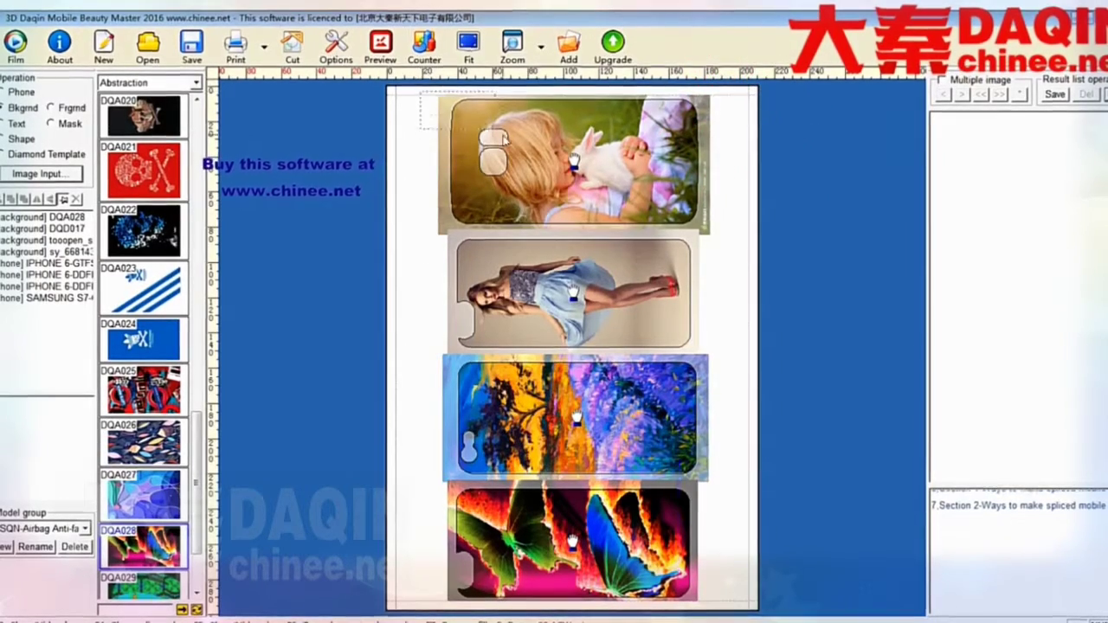
- Select the four phone outlines together with the woman and painting backgrounds, flip them vertically, and clear the selection
left_click_drag(500, 133, 743, 613)
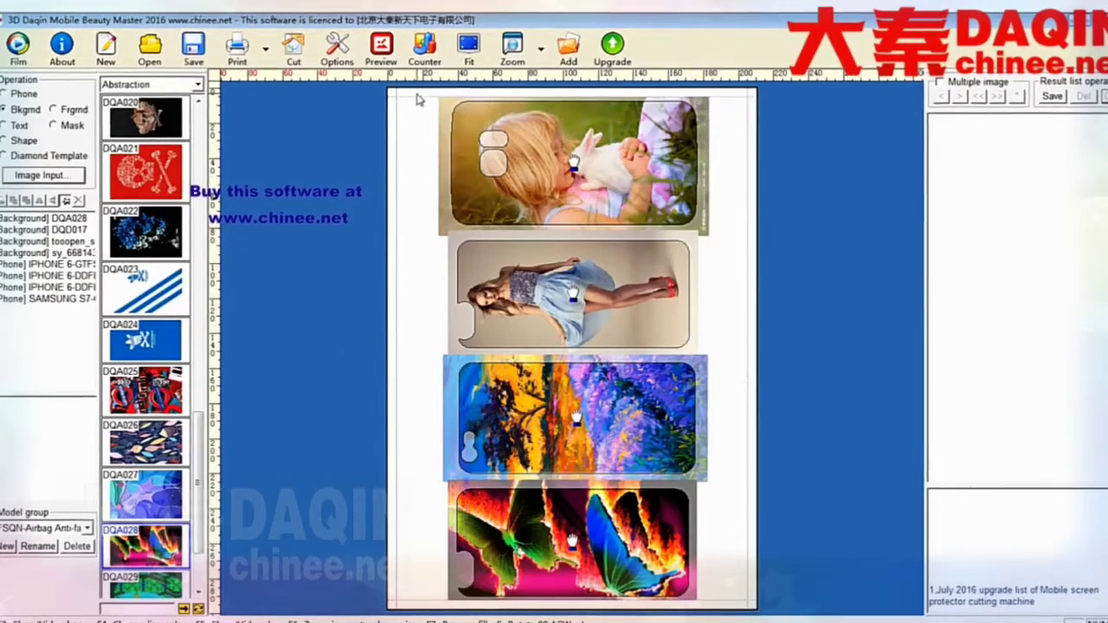
left_click_drag(417, 99, 729, 601)
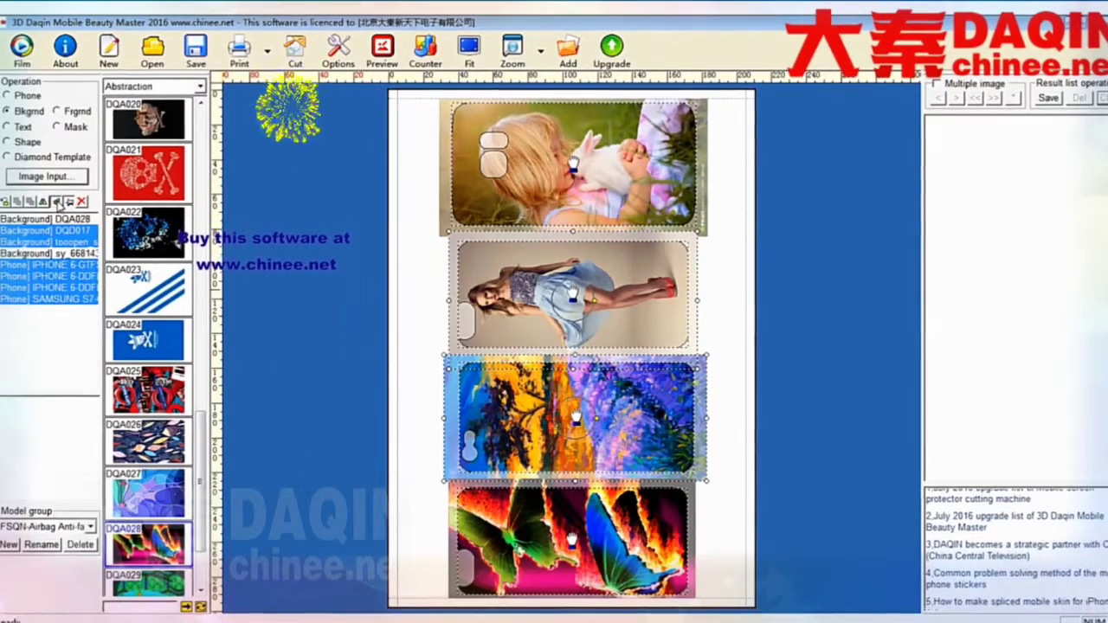
left_click(58, 202)
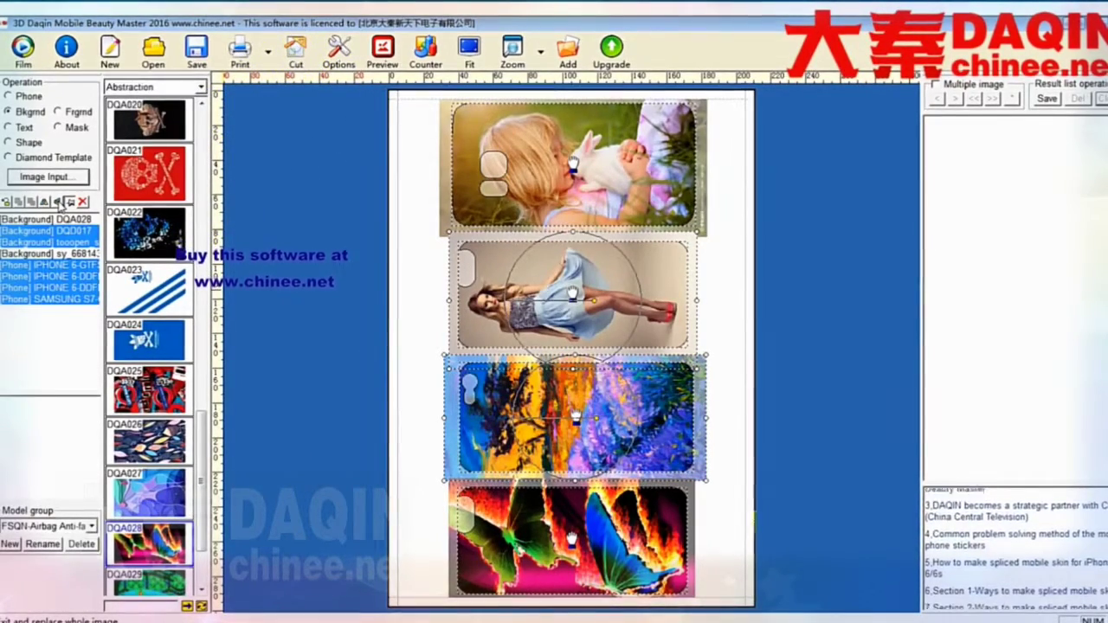
left_click(403, 310)
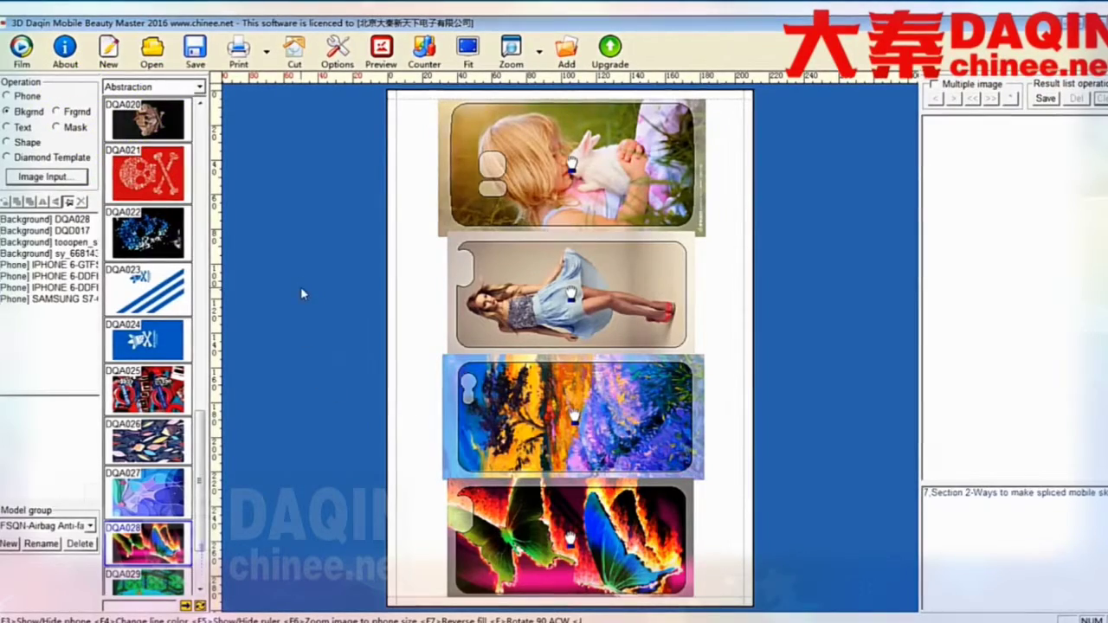
- Start printing the page with the four phone skins
left_click(243, 49)
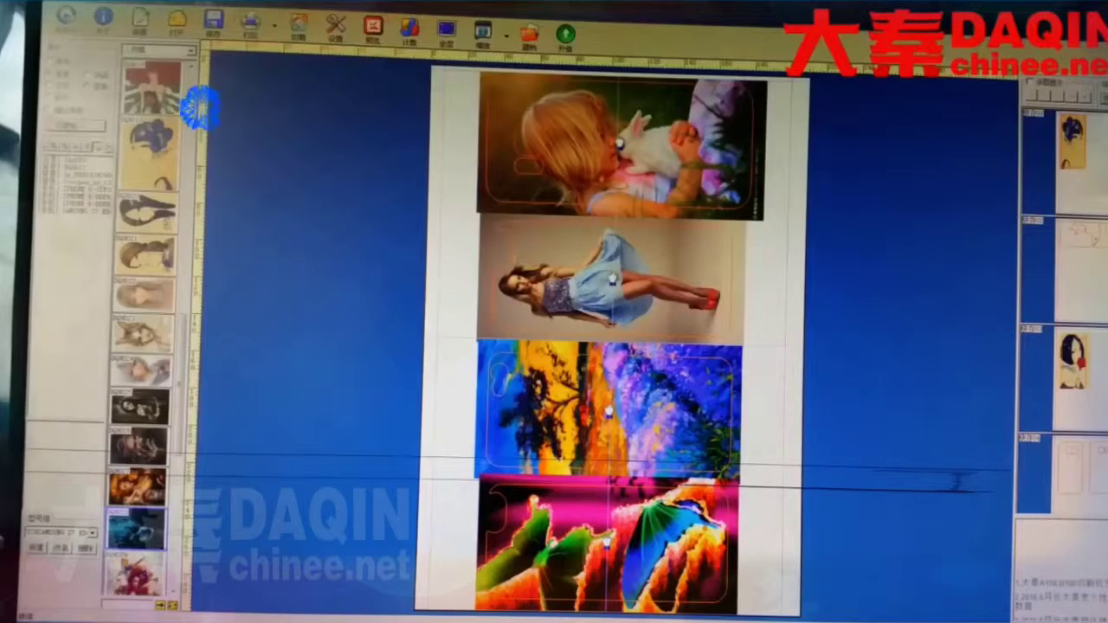